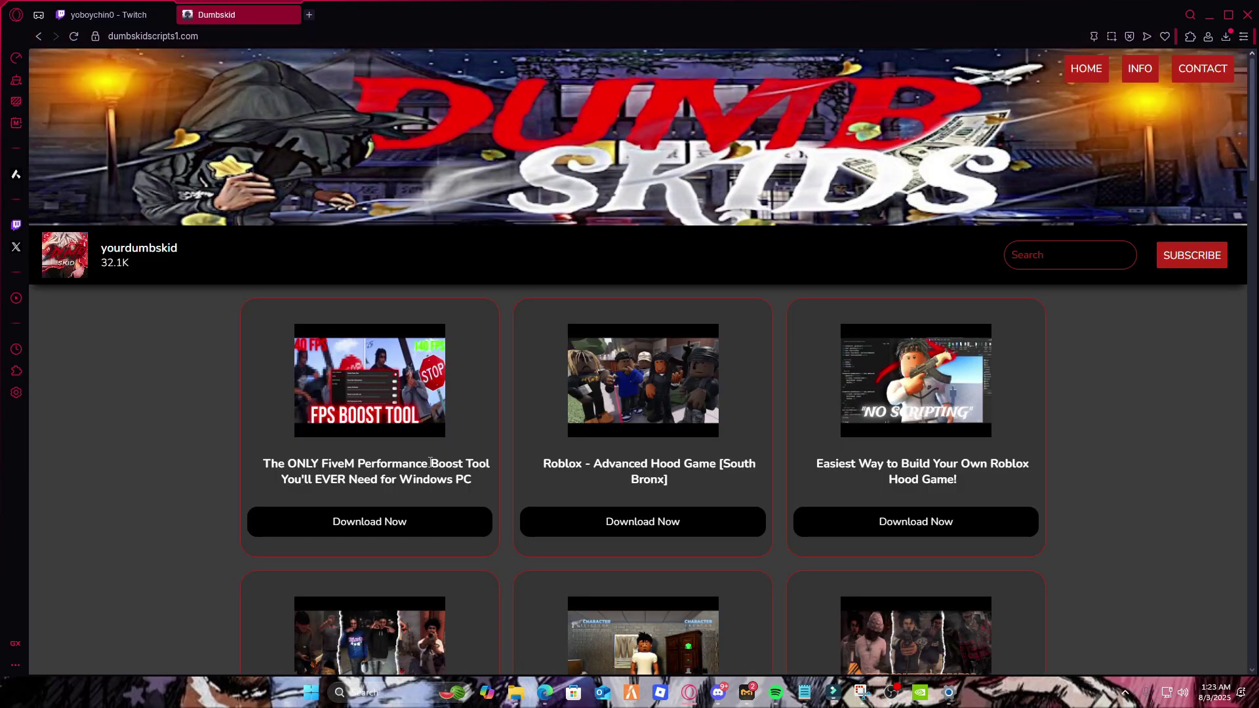
Open the FPS Boost Tool page on dumbskidscripts1.com and follow its Paragon download link
{"action": "left_click", "coordinate": [397, 520]}
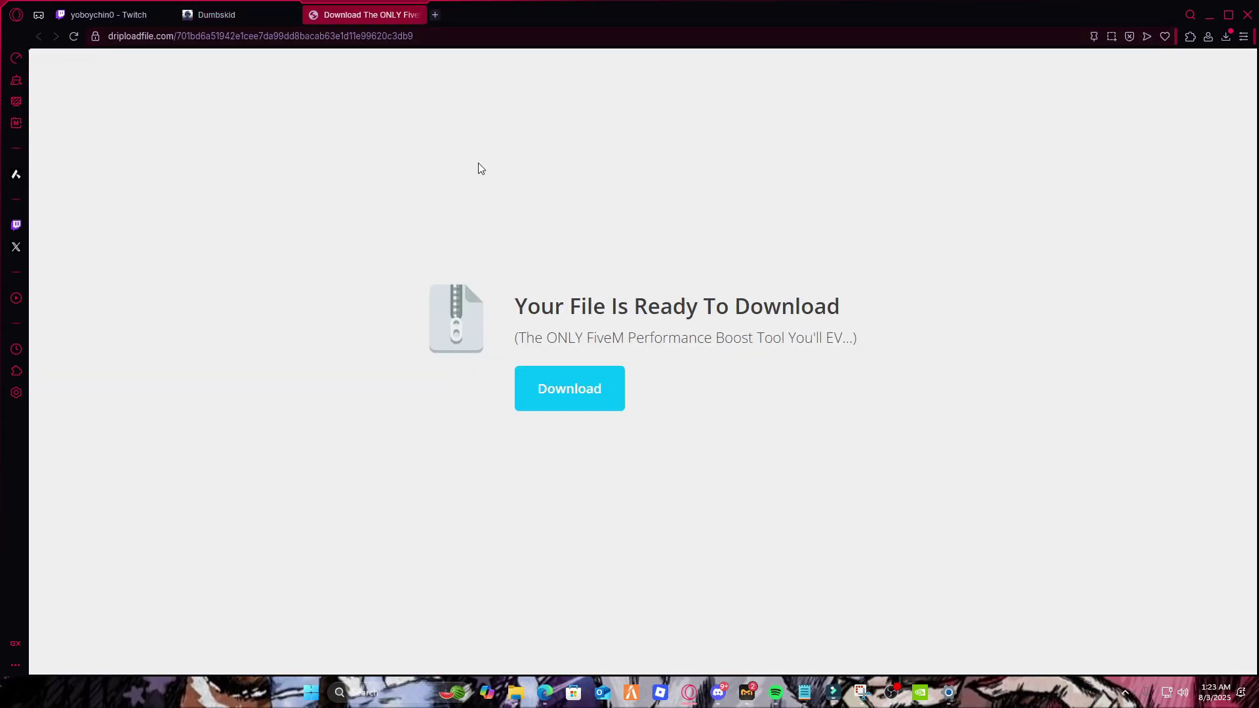
{"action": "left_click", "coordinate": [257, 15]}
{"action": "left_click", "coordinate": [401, 525]}
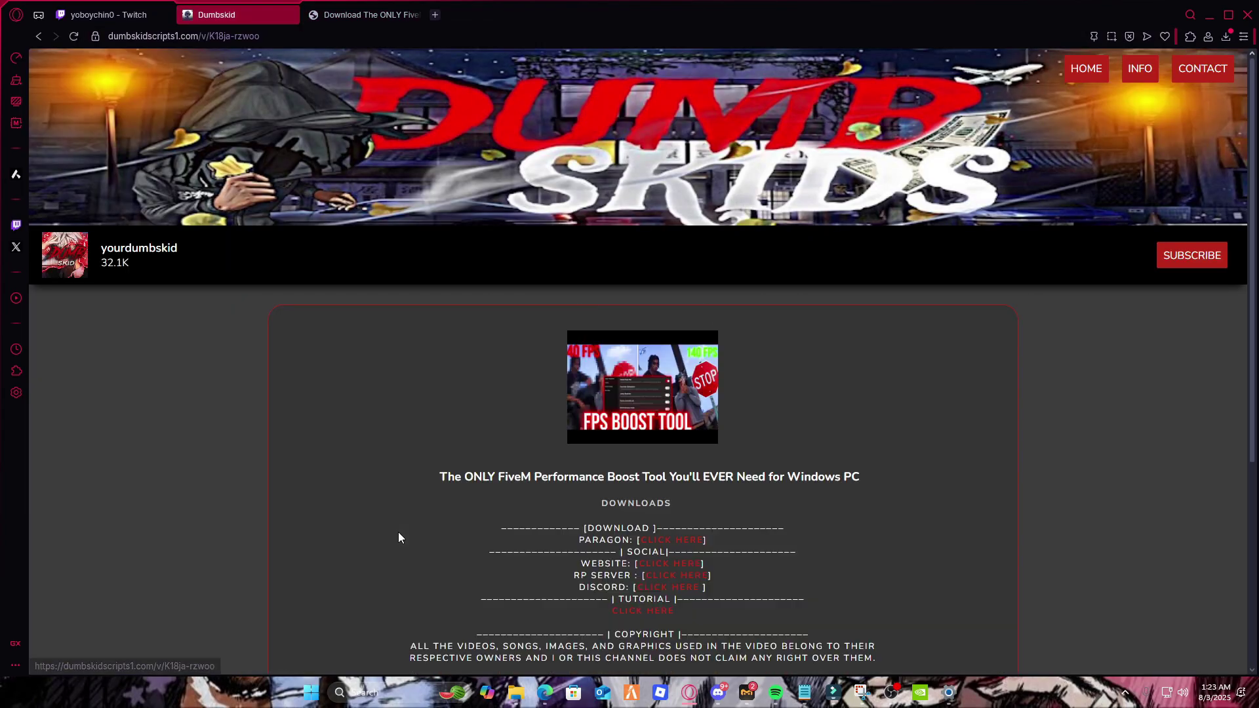
{"action": "left_click", "coordinate": [679, 542]}
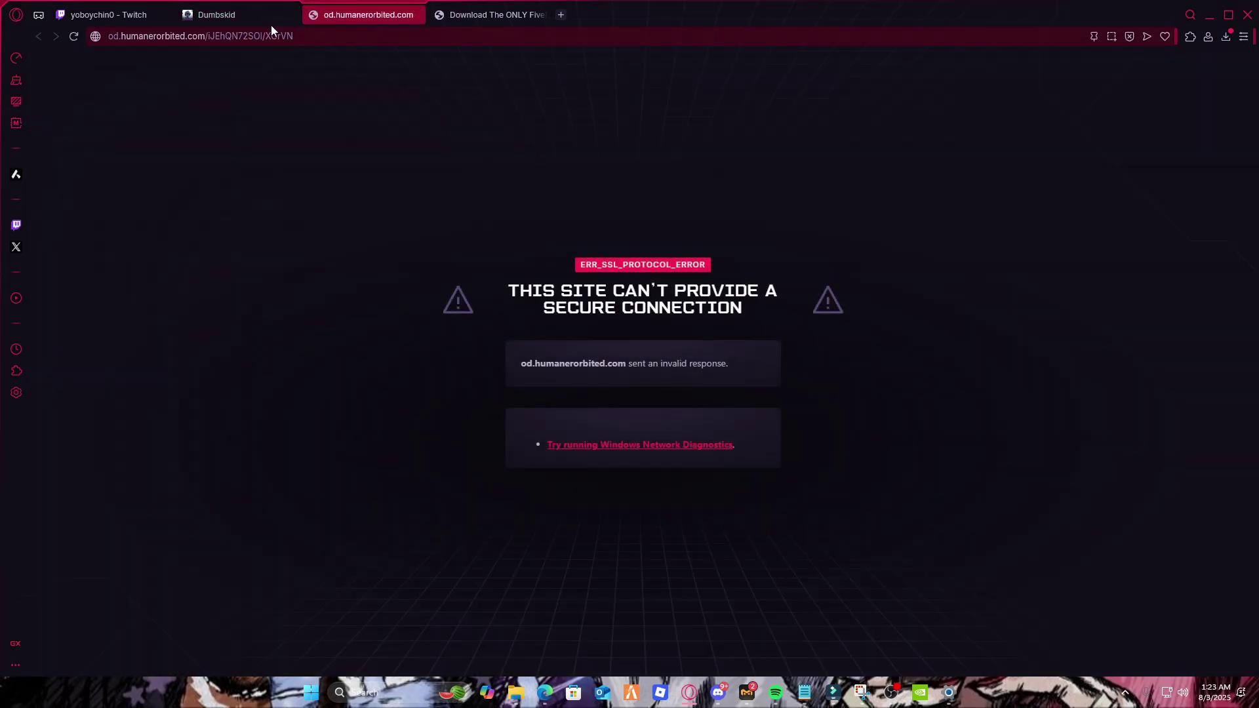
{"action": "left_click", "coordinate": [242, 19]}
{"action": "left_click", "coordinate": [696, 544]}
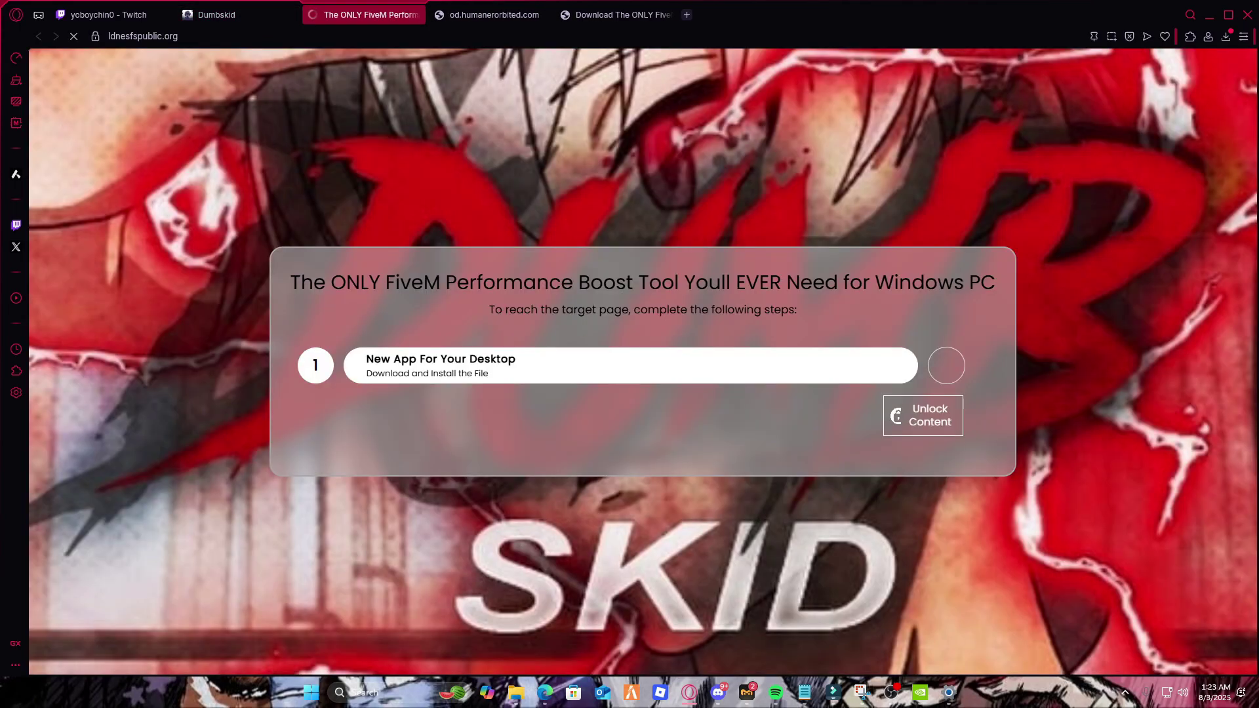
Complete the 'New App For Your Desktop' unlock step and press Done
{"action": "left_click", "coordinate": [951, 368]}
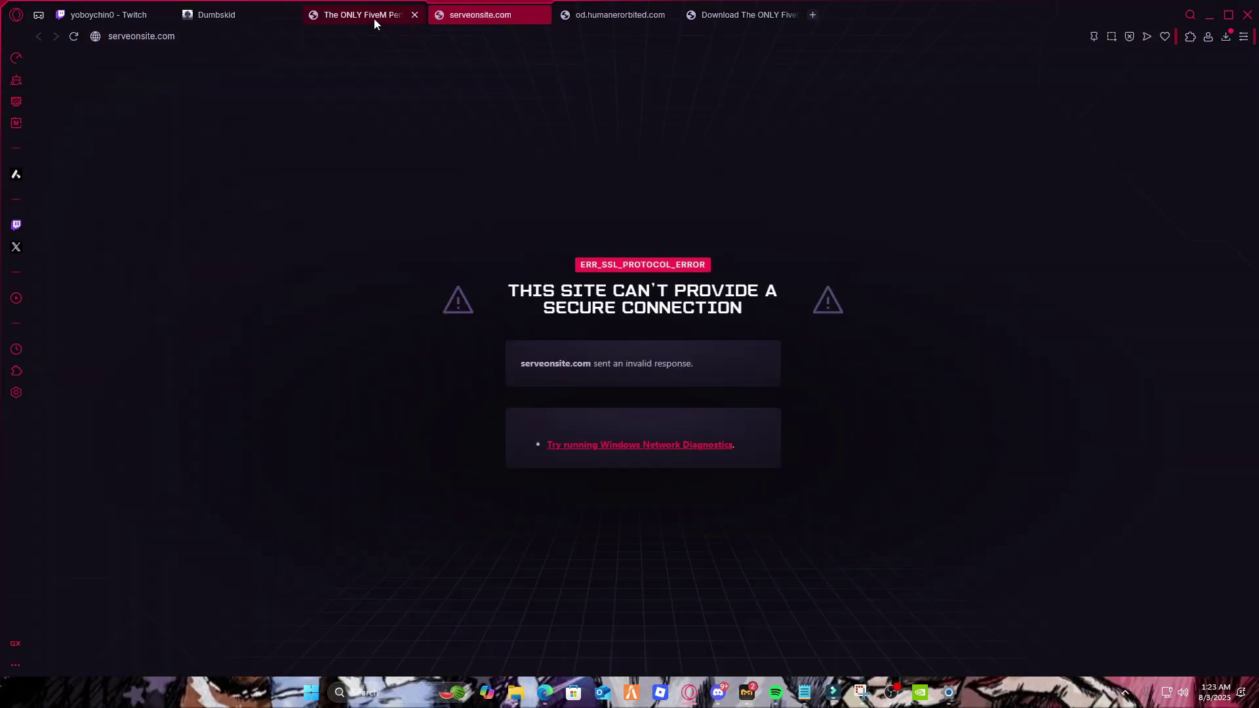
{"action": "left_click", "coordinate": [370, 15]}
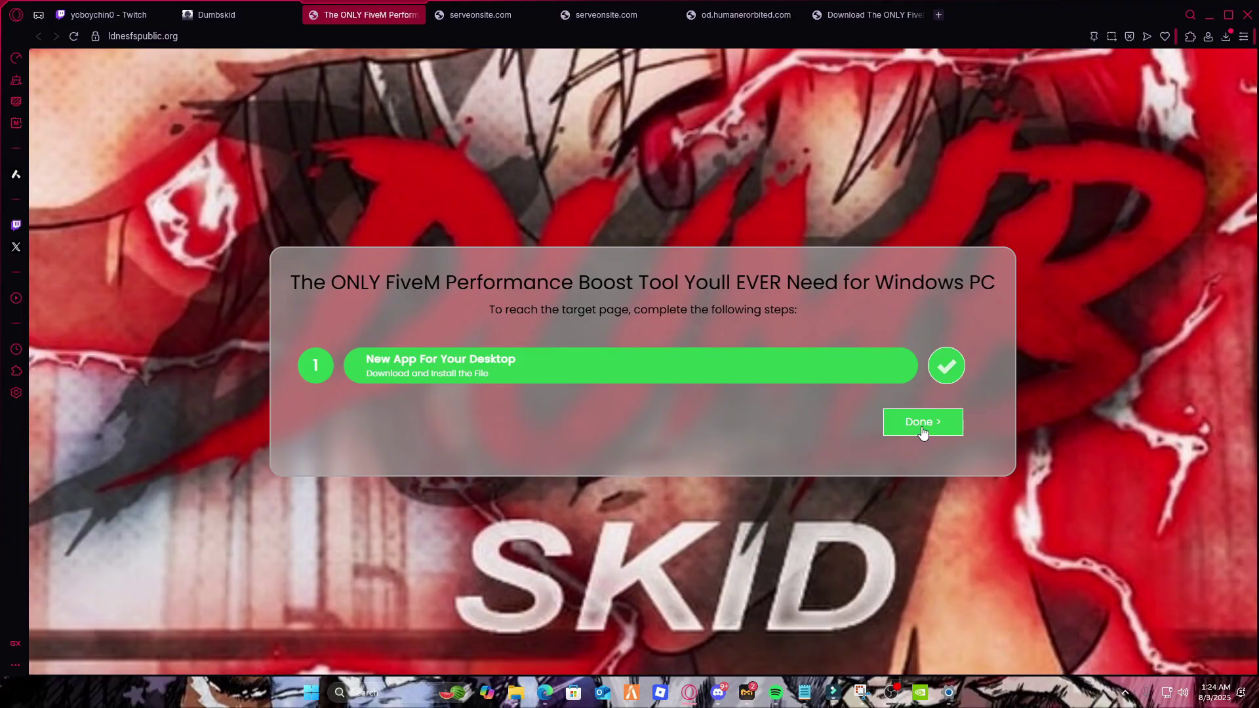
{"action": "left_click", "coordinate": [827, 415]}
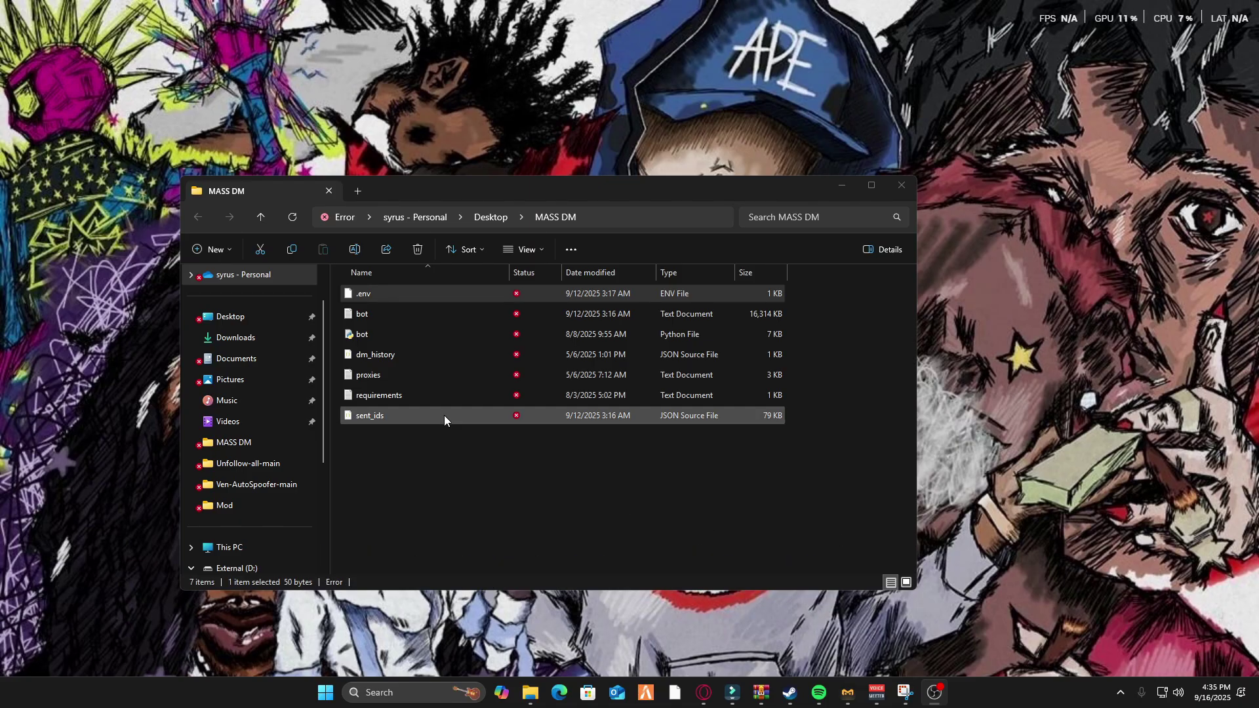
Right-click requirements in the MASS DM folder, then select the folder path in the address bar
{"action": "right_click", "coordinate": [403, 394]}
{"action": "left_click", "coordinate": [665, 494]}
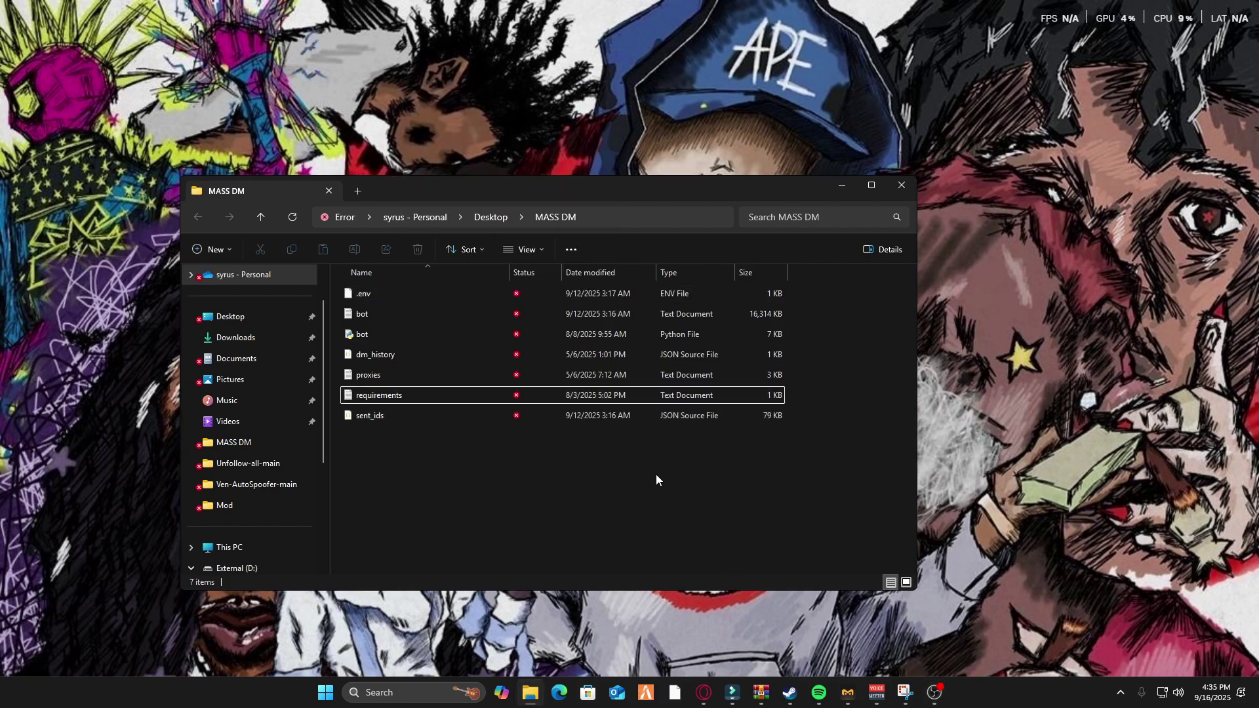
{"action": "left_click", "coordinate": [601, 212]}
Launch Command Prompt in the MASS DM folder with cmd and reposition its window
{"action": "type", "text": "cmd"}
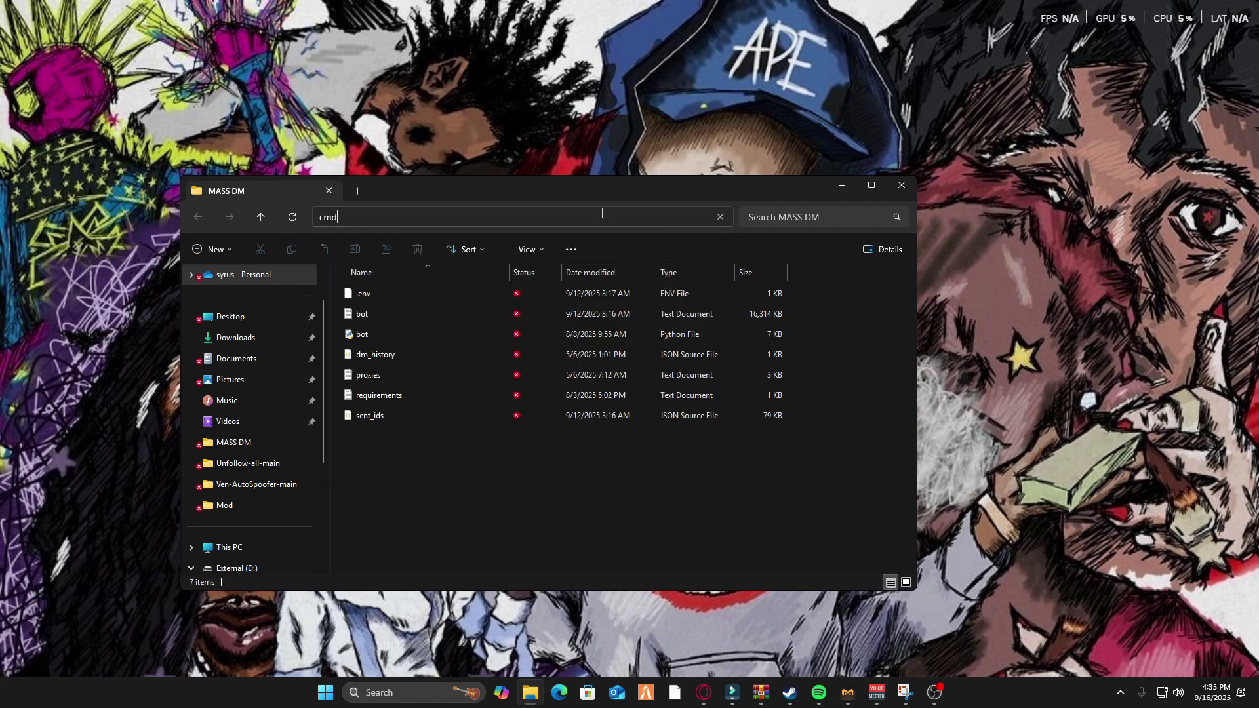
{"action": "key", "text": "Return"}
{"action": "left_click_drag", "start_coordinate": [555, 118], "coordinate": [898, 406]}
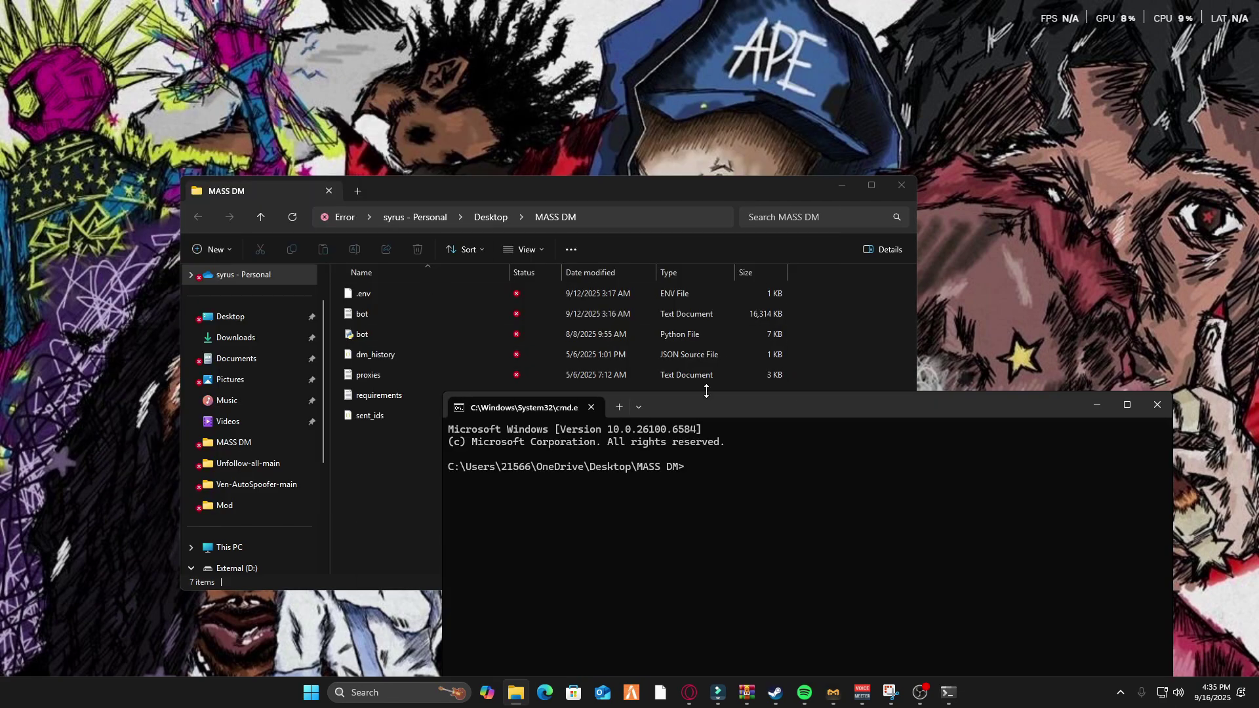
{"action": "left_click_drag", "start_coordinate": [723, 406], "coordinate": [667, 511]}
Run pip install requirements.txt and move the window to read the output
{"action": "type", "text": "pip install requiremnts."}
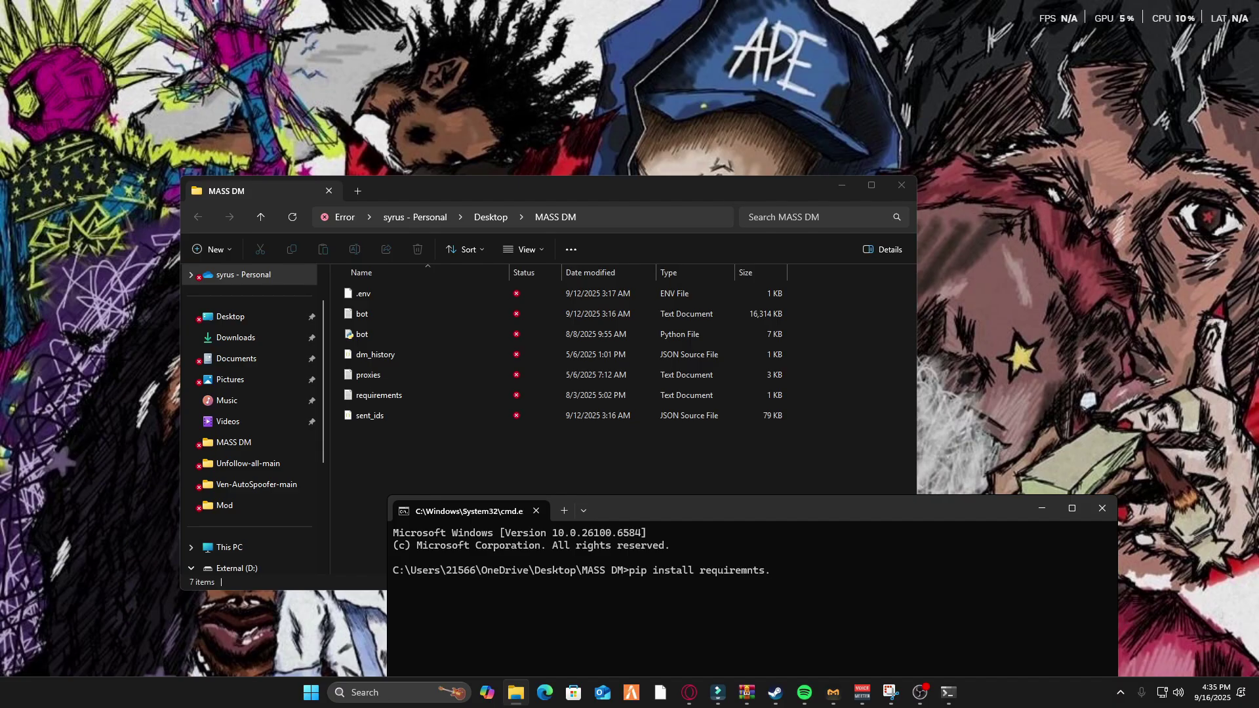
{"action": "type", "text": "men"}
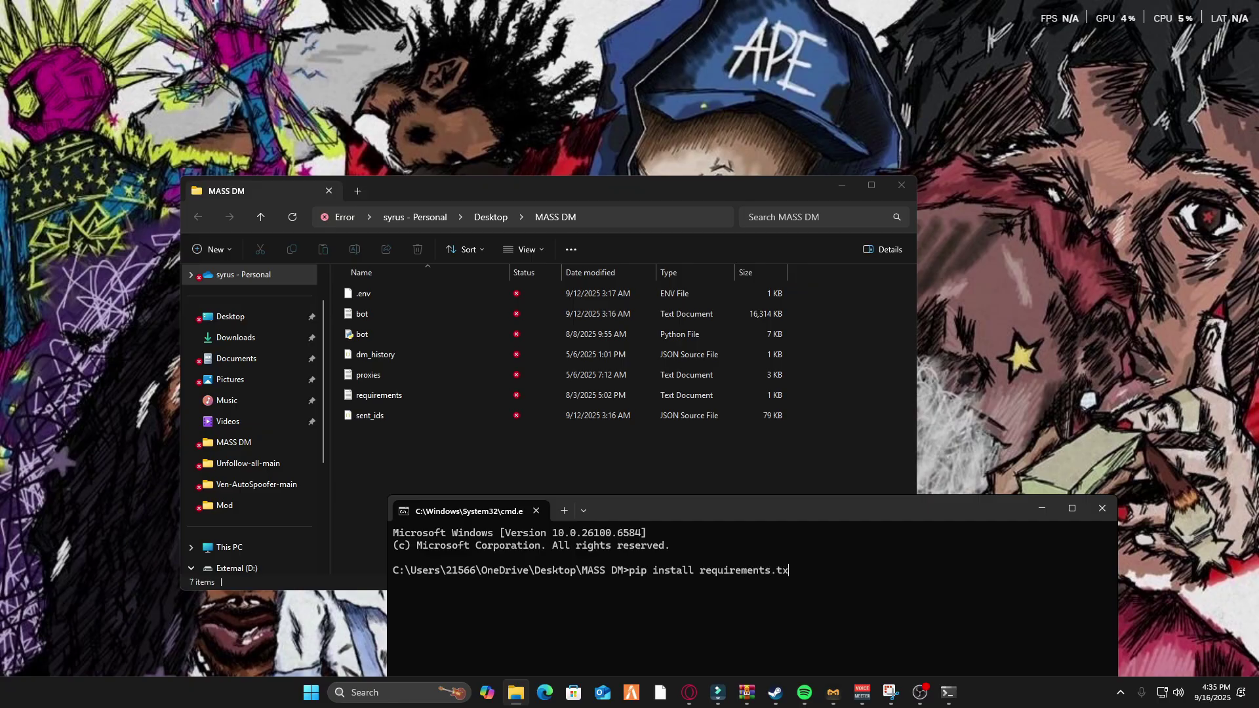
{"action": "key", "text": "Return"}
{"action": "left_click_drag", "start_coordinate": [850, 510], "coordinate": [970, 214]}
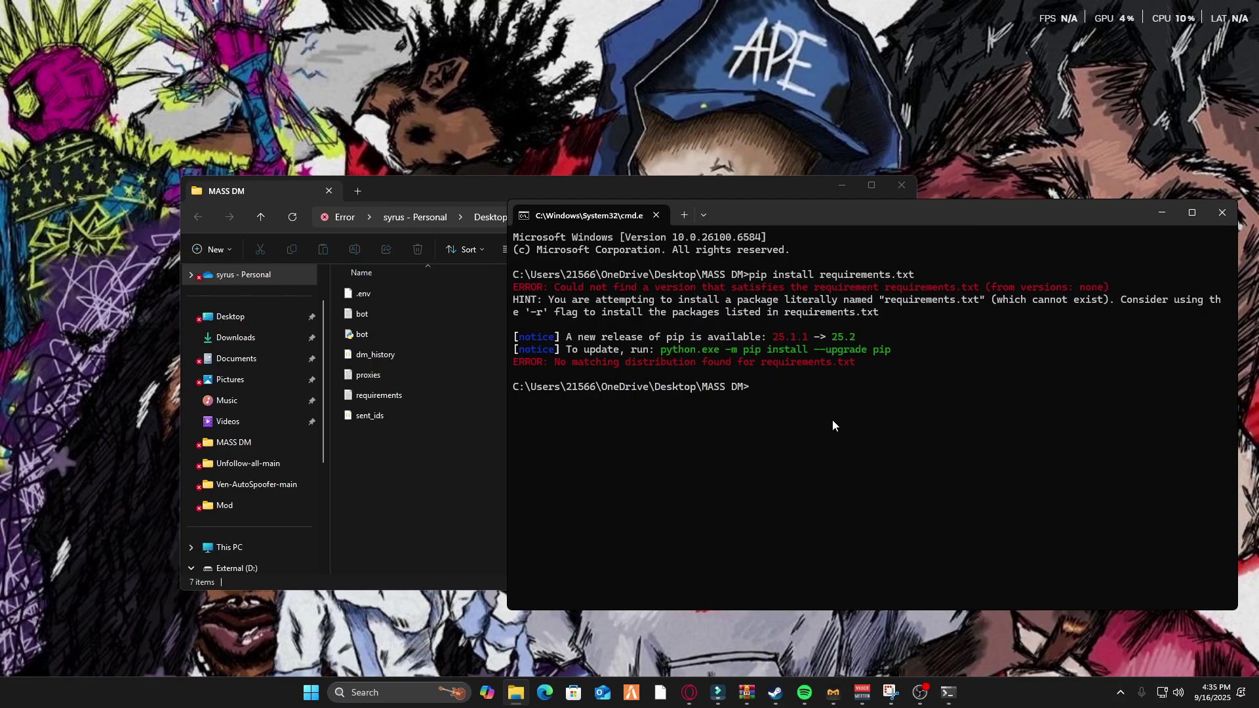
Run bot.py, which errors on missing DISCORD_TOKEN, then enter pip install discord
{"action": "type", "text": "bot.py"}
{"action": "key", "text": "Return"}
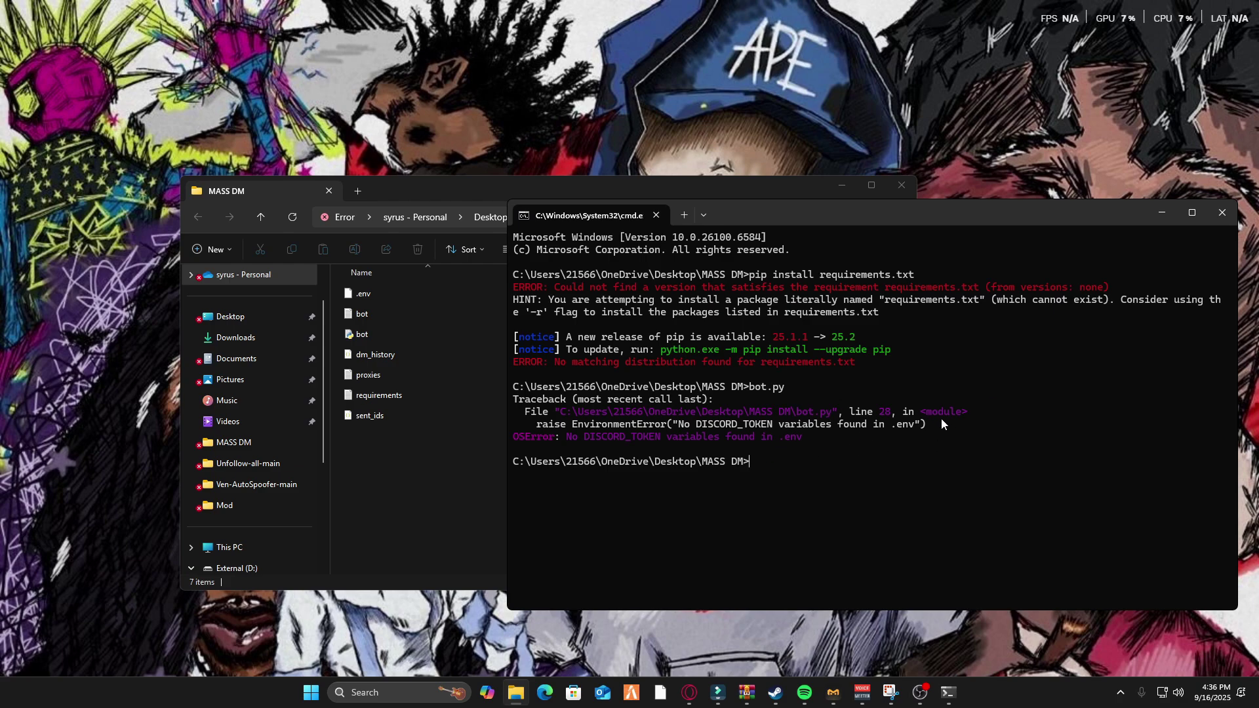
{"action": "mouse_move", "coordinate": [951, 423]}
{"action": "left_mouse_down"}
{"action": "mouse_move", "coordinate": [991, 424]}
{"action": "mouse_move", "coordinate": [927, 411]}
{"action": "mouse_move", "coordinate": [951, 418]}
{"action": "left_mouse_up"}
{"action": "left_click", "coordinate": [866, 463]}
{"action": "type", "text": "pip install discord"}
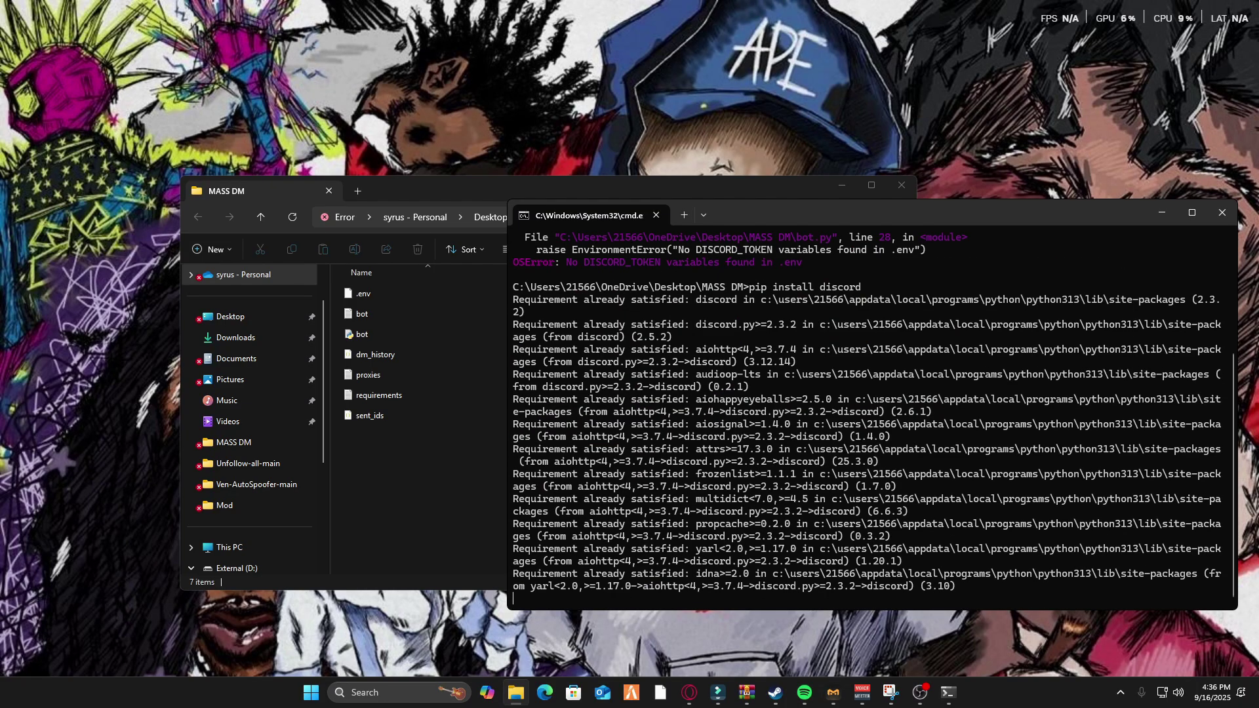
Open the bot Python file with Notepad and scroll up to its import lines
{"action": "right_click", "coordinate": [358, 337]}
{"action": "mouse_move", "coordinate": [447, 354]}
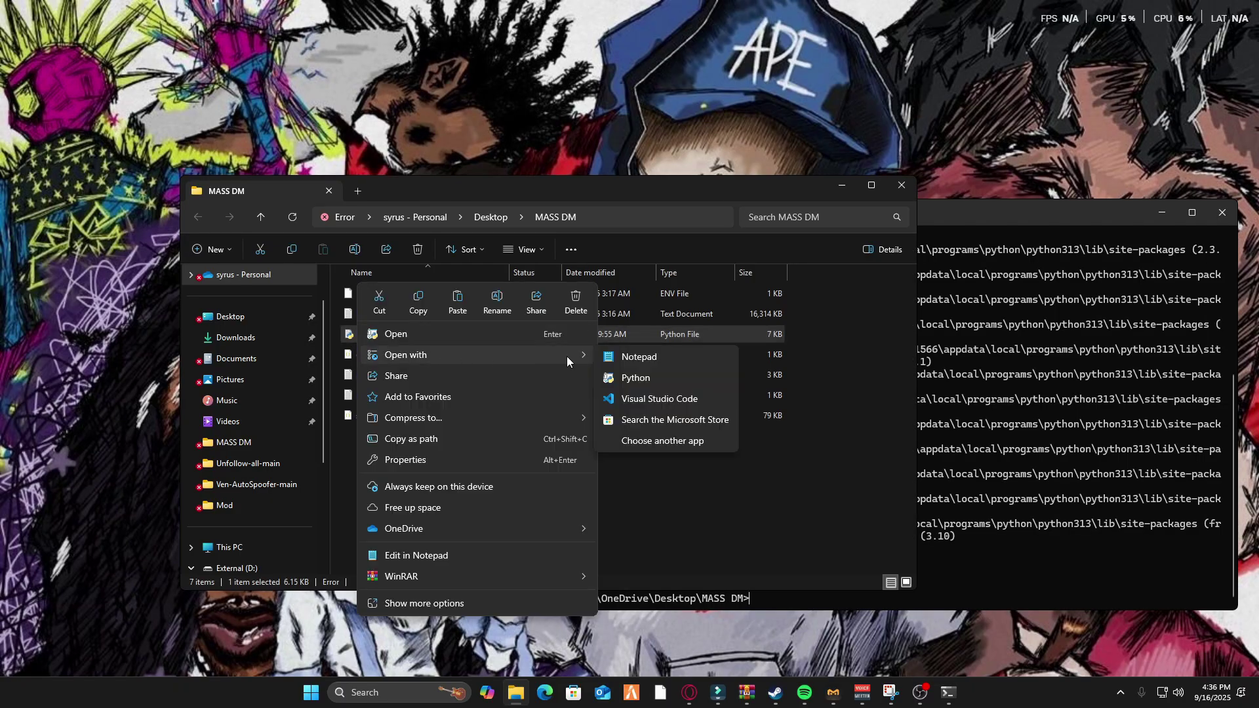
{"action": "left_click", "coordinate": [620, 364]}
{"action": "scroll", "coordinate": [587, 367], "scroll_direction": "up", "scroll_amount": 10}
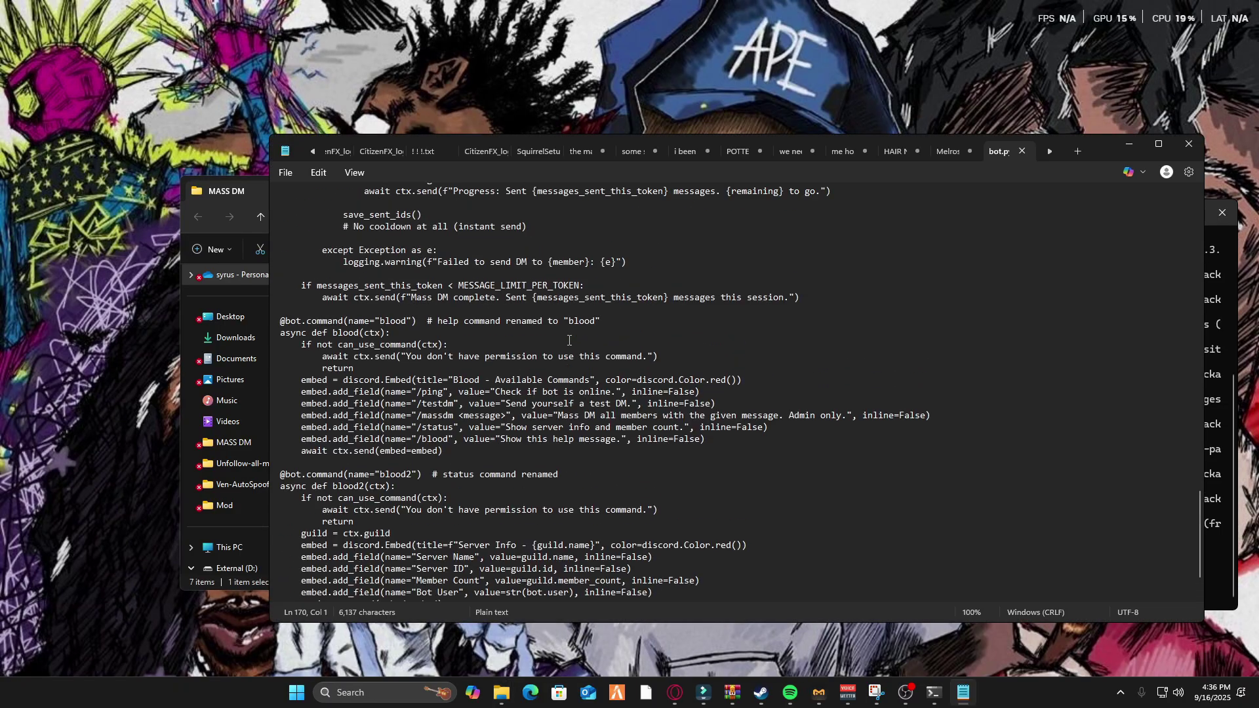
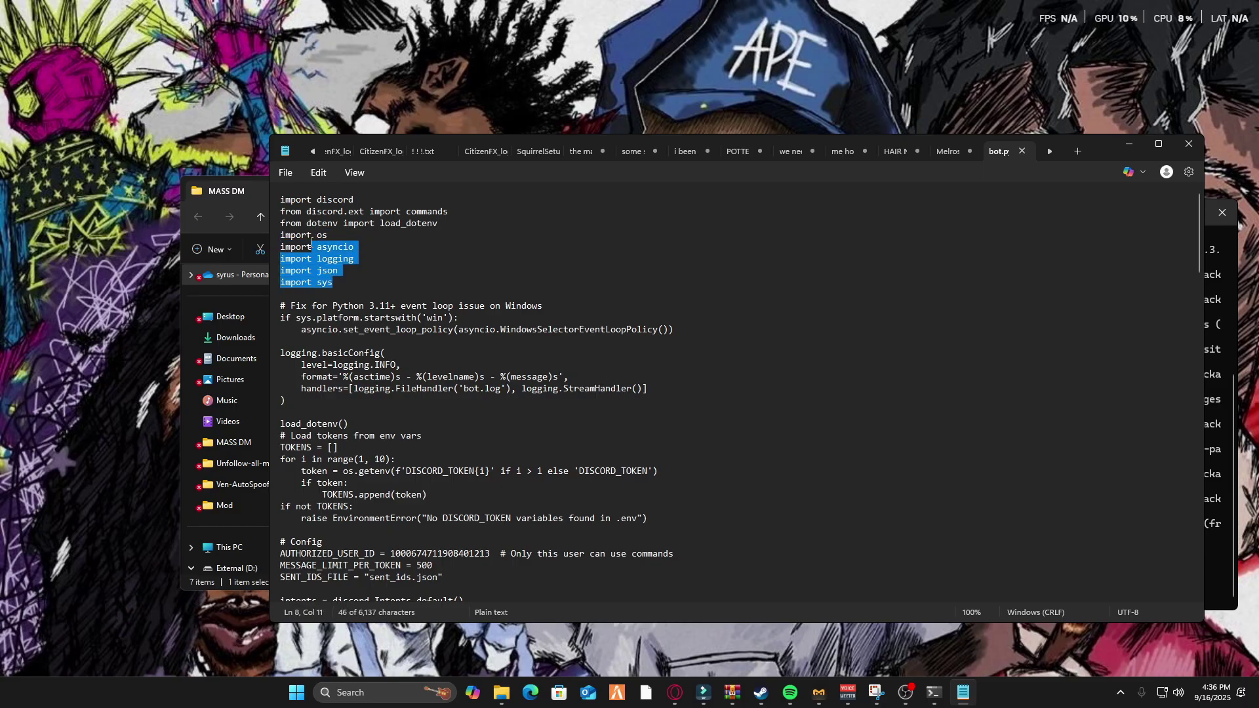
{"action": "left_click", "coordinate": [317, 212]}
{"action": "left_click_drag", "start_coordinate": [370, 211], "coordinate": [338, 225]}
{"action": "left_click", "coordinate": [307, 224]}
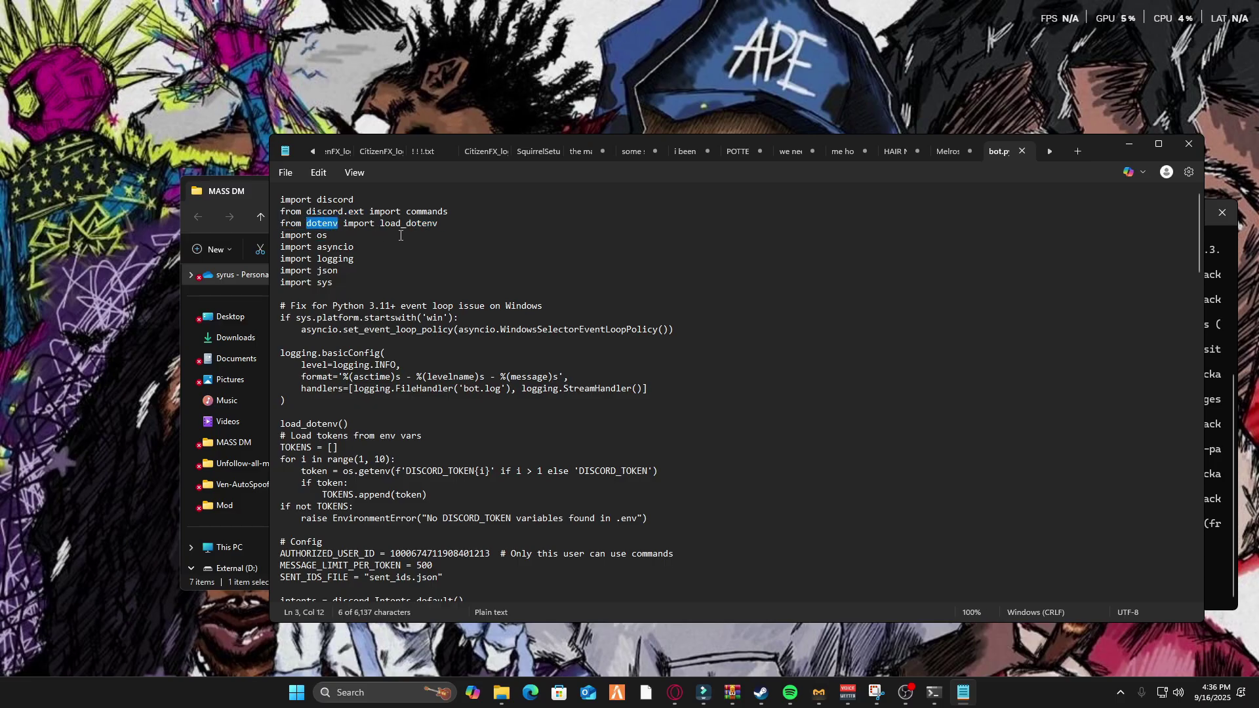
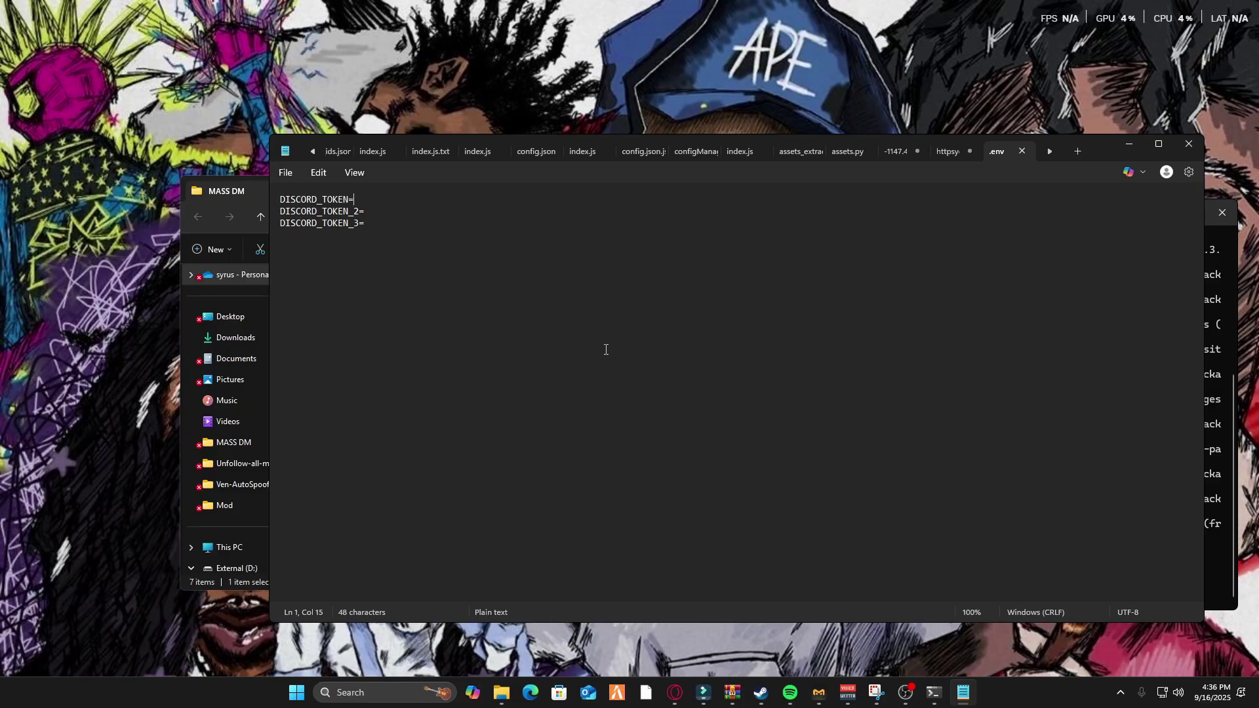
Enter placeholder text after DISCORD_TOKEN= and select that placeholder value
{"action": "type", "text": "dasfdsfsdf"}
{"action": "left_click_drag", "start_coordinate": [405, 200], "coordinate": [354, 200]}
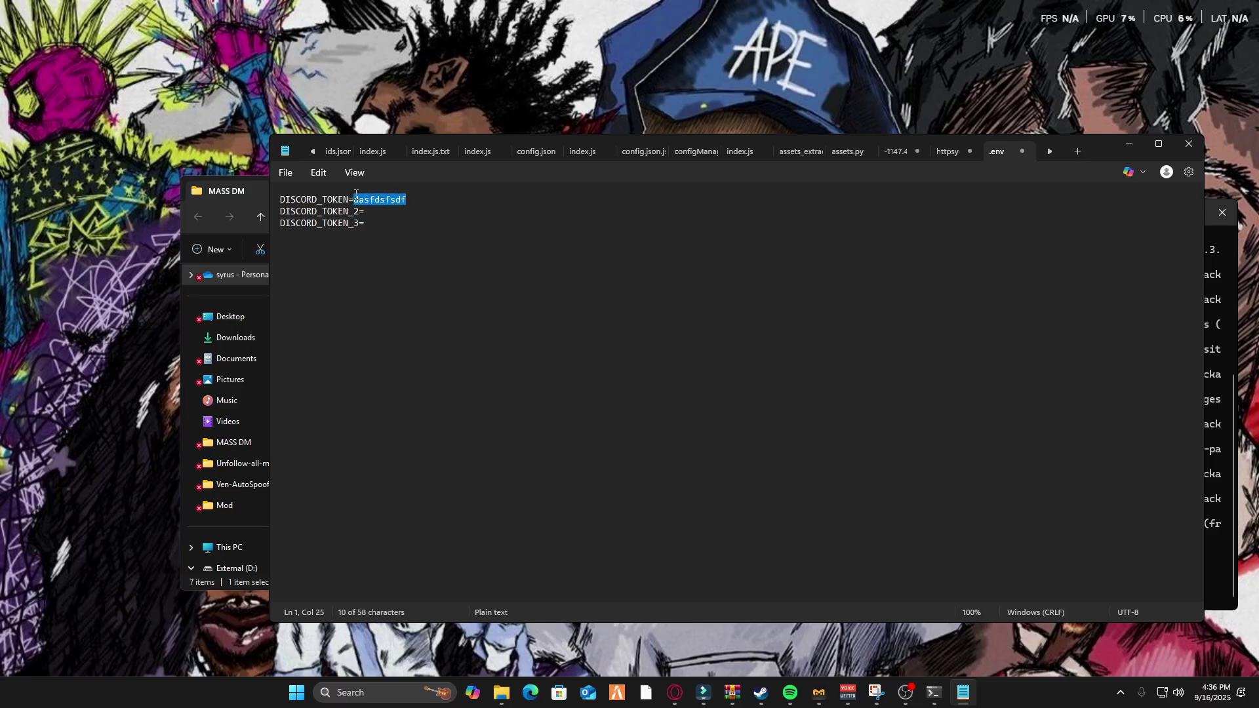
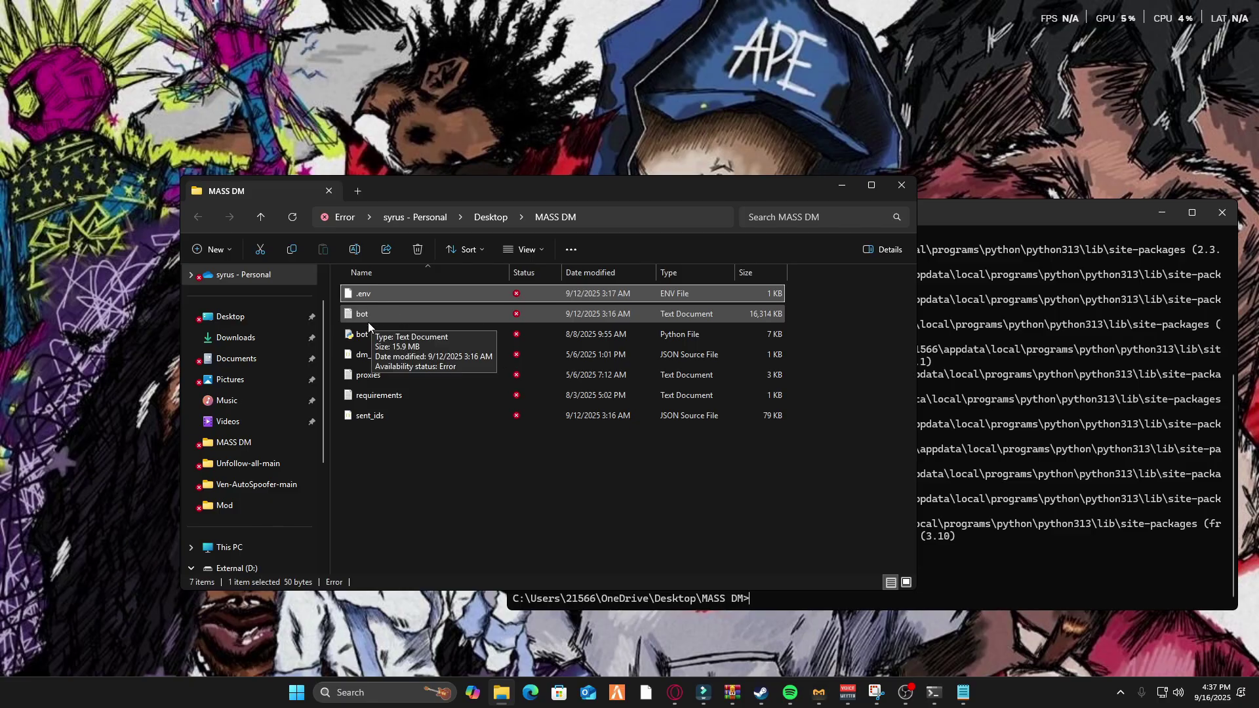
Open dm_history from the MASS DM folder in Notepad, showing its empty {} contents
{"action": "right_click", "coordinate": [365, 355]}
{"action": "mouse_move", "coordinate": [419, 355]}
{"action": "left_click", "coordinate": [619, 357]}
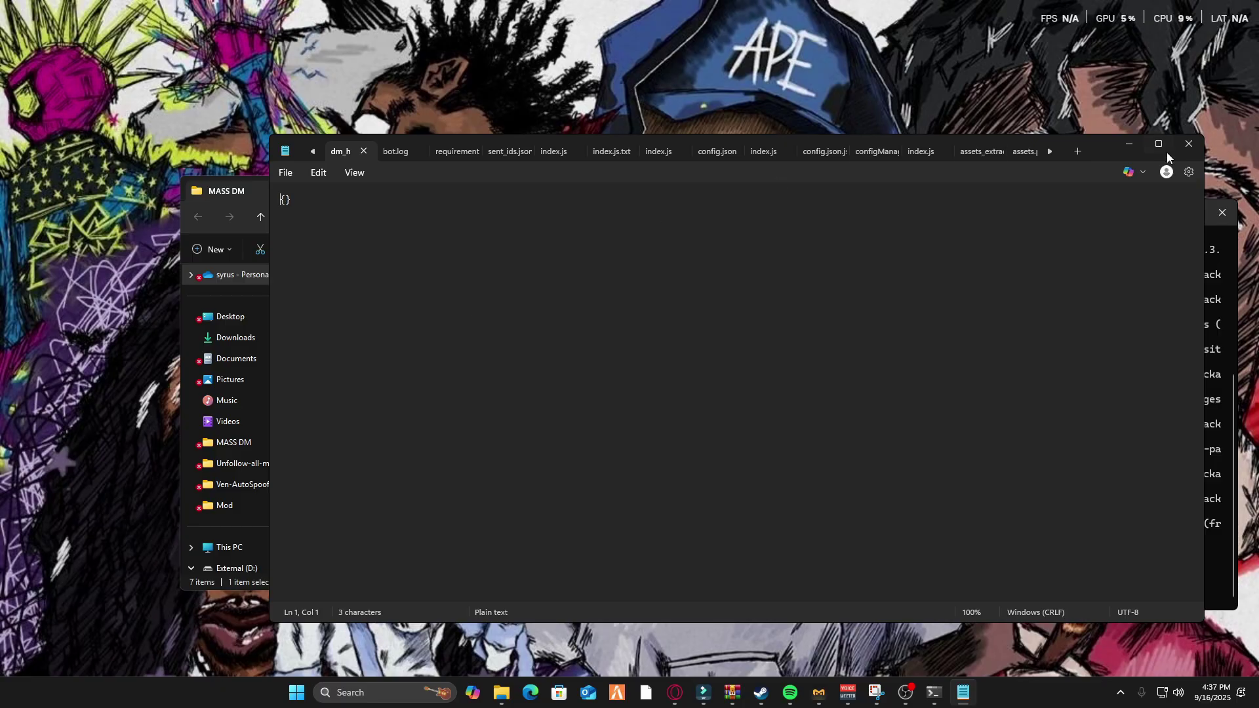
Close dm_history and open the .env file in Notepad to view its Discord token entries
{"action": "left_click", "coordinate": [1185, 145]}
{"action": "left_click", "coordinate": [364, 294]}
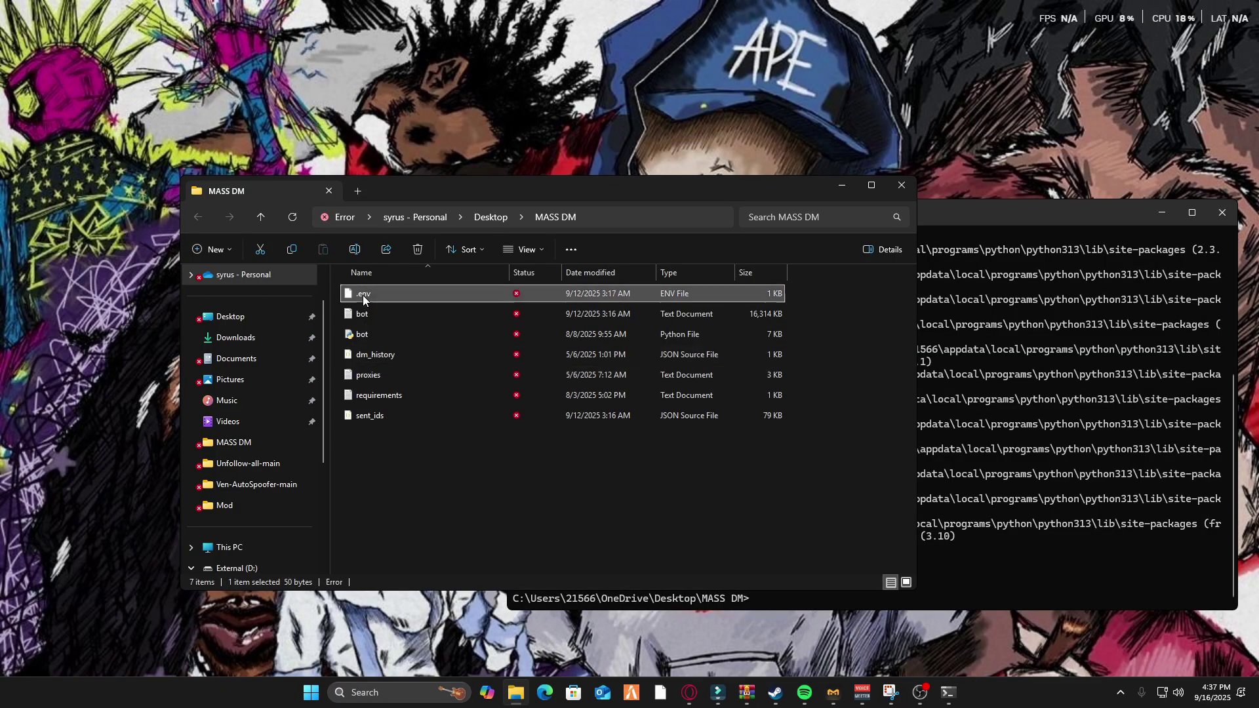
{"action": "right_click", "coordinate": [364, 296]}
{"action": "mouse_move", "coordinate": [449, 350]}
{"action": "left_click", "coordinate": [630, 346]}
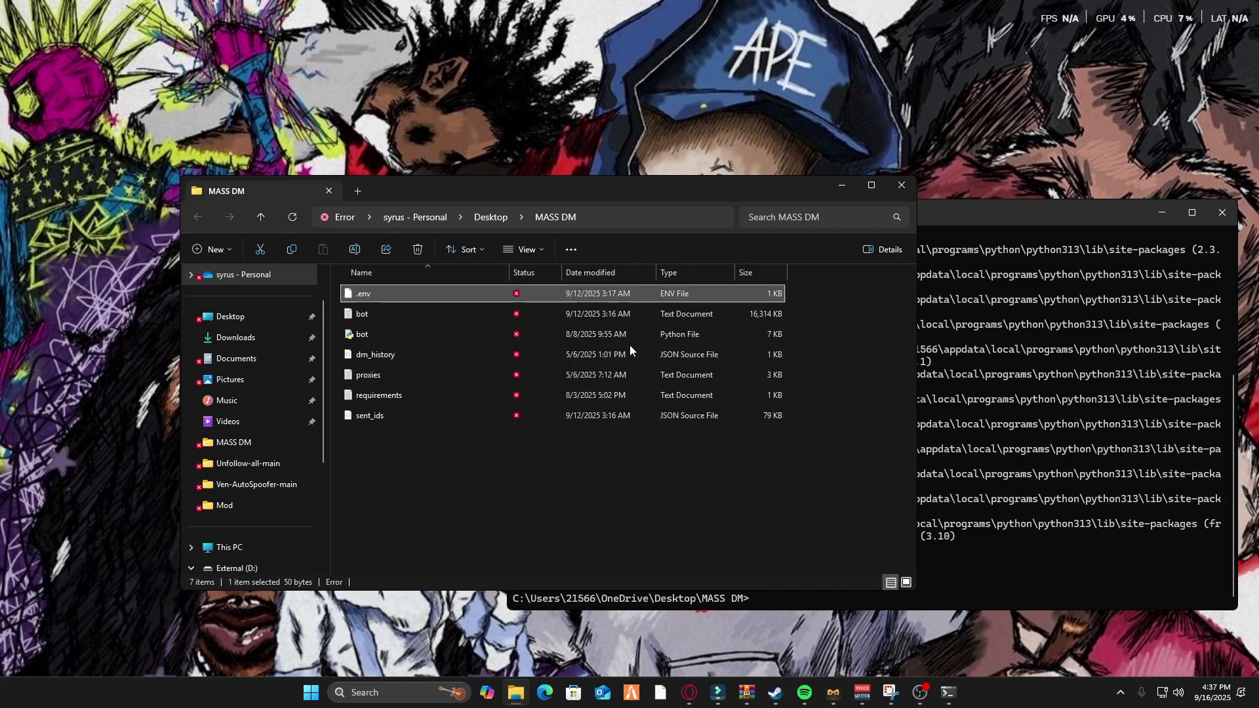
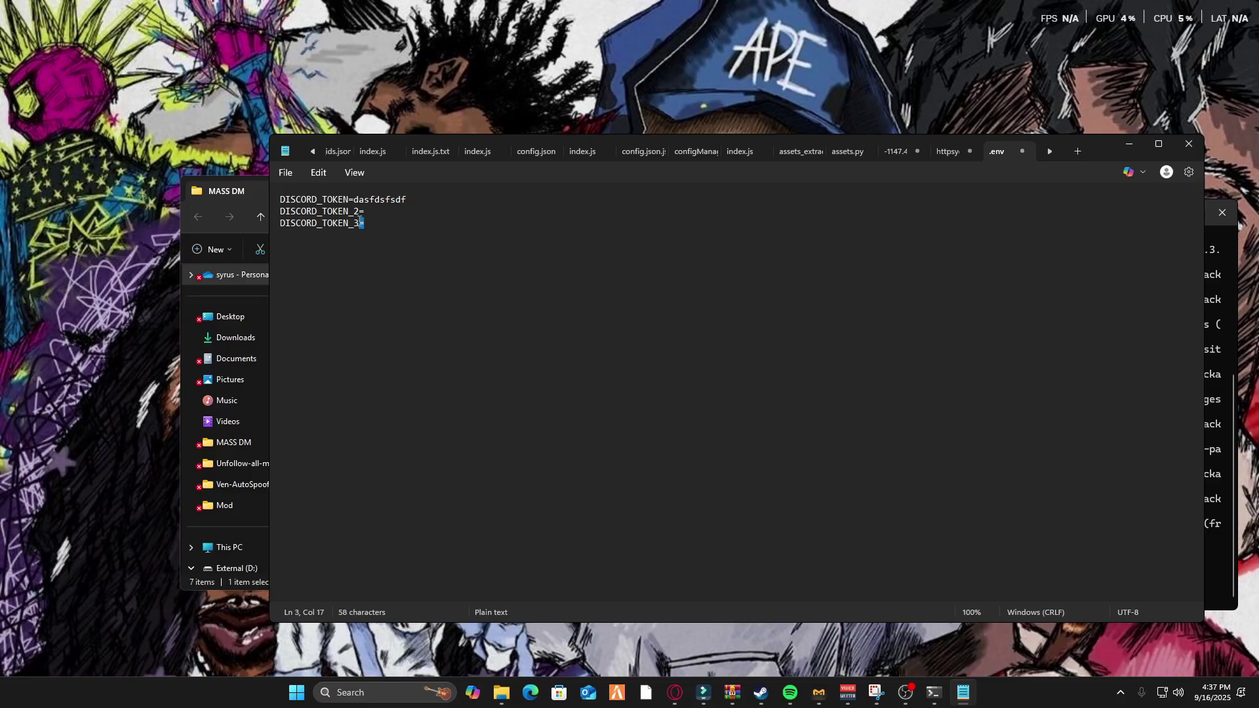
Select the DISCORD_TOKEN_2 and _3 lines and the line-1 token value, ending after DISCORD_TOKEN_3=
{"action": "left_click_drag", "start_coordinate": [378, 221], "coordinate": [274, 215]}
{"action": "left_click_drag", "start_coordinate": [410, 199], "coordinate": [353, 199]}
{"action": "left_click", "coordinate": [416, 222]}
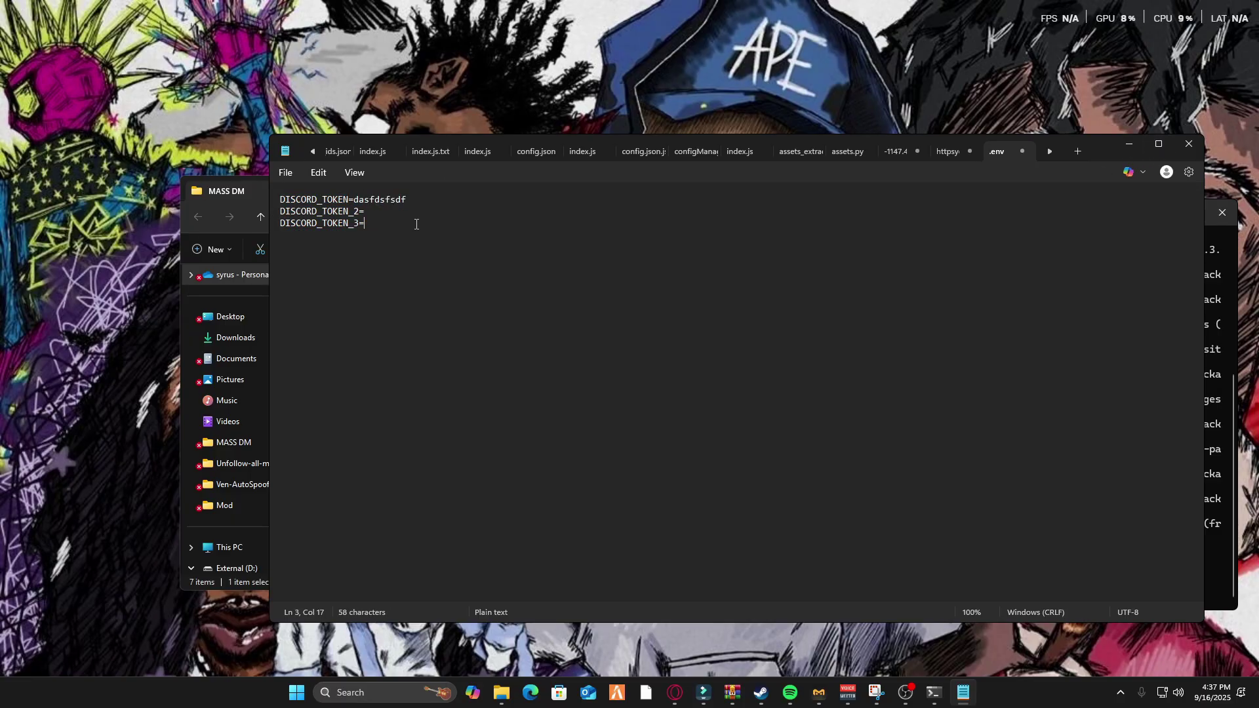
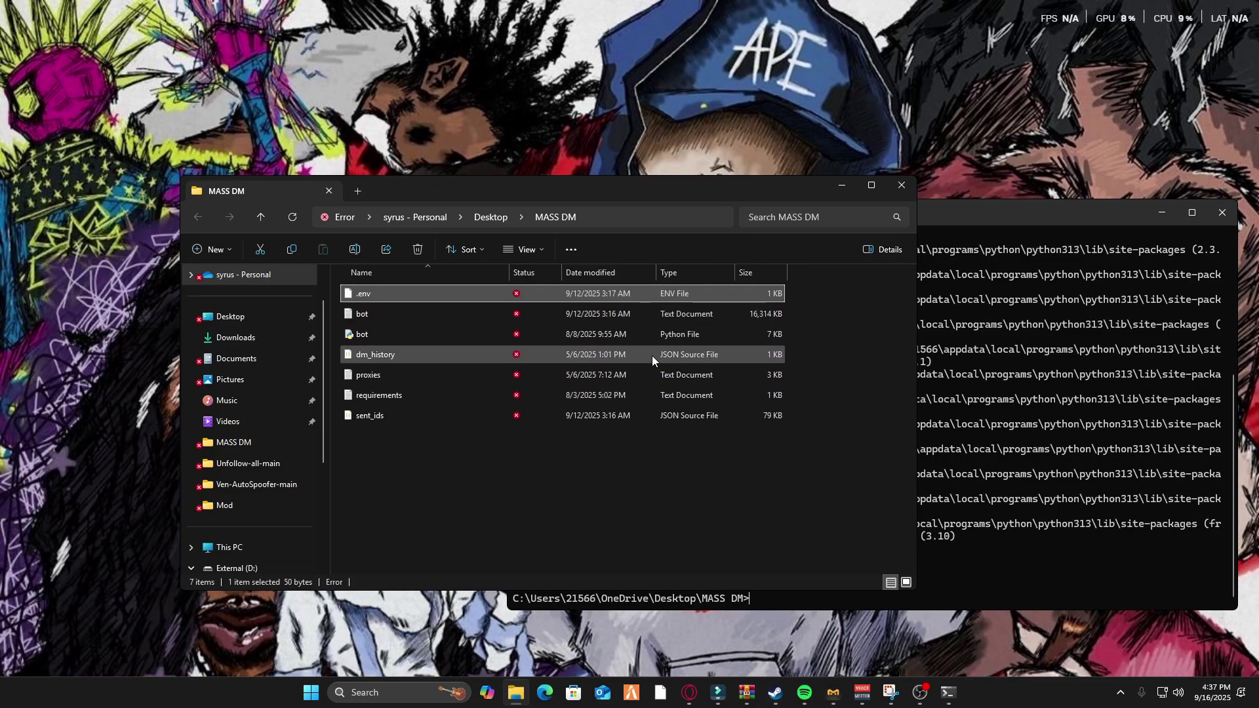
Open a new Microsoft Edge browser window from the taskbar
{"action": "left_click", "coordinate": [545, 694]}
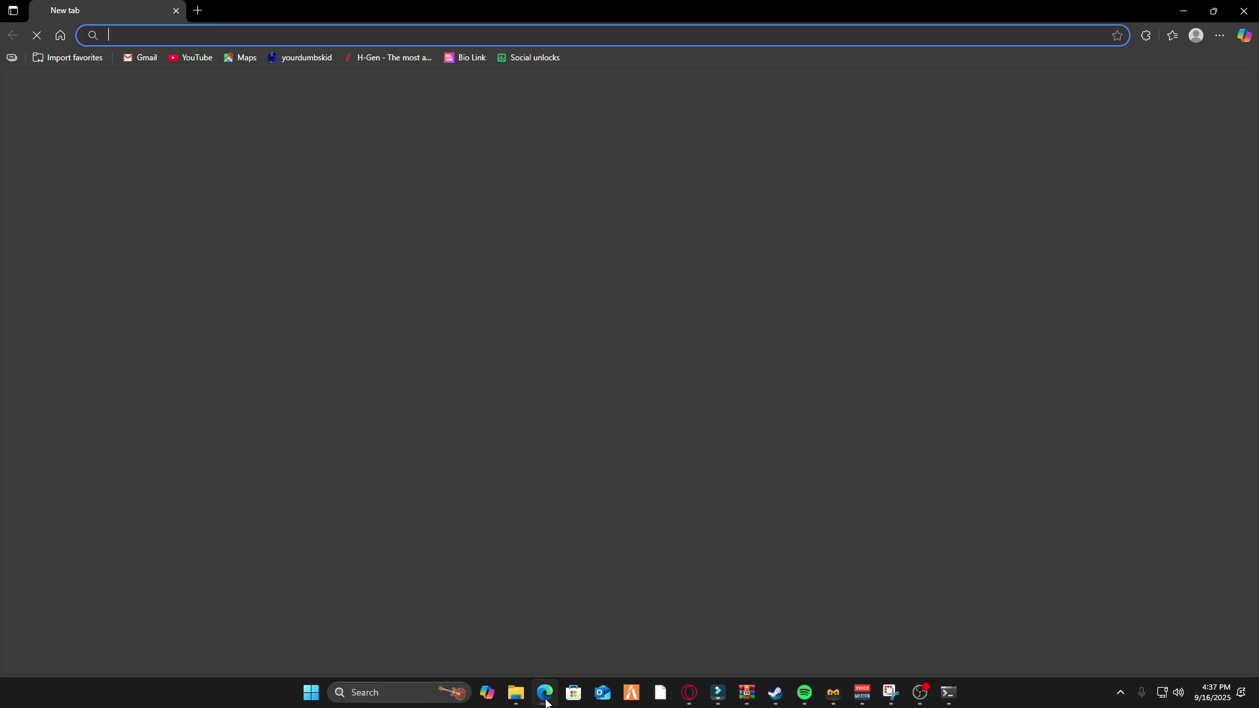
Create a new application named dumbskid under the TNO team, accepting the developer terms
{"action": "type", "text": "discord"}
{"action": "left_click", "coordinate": [249, 61]}
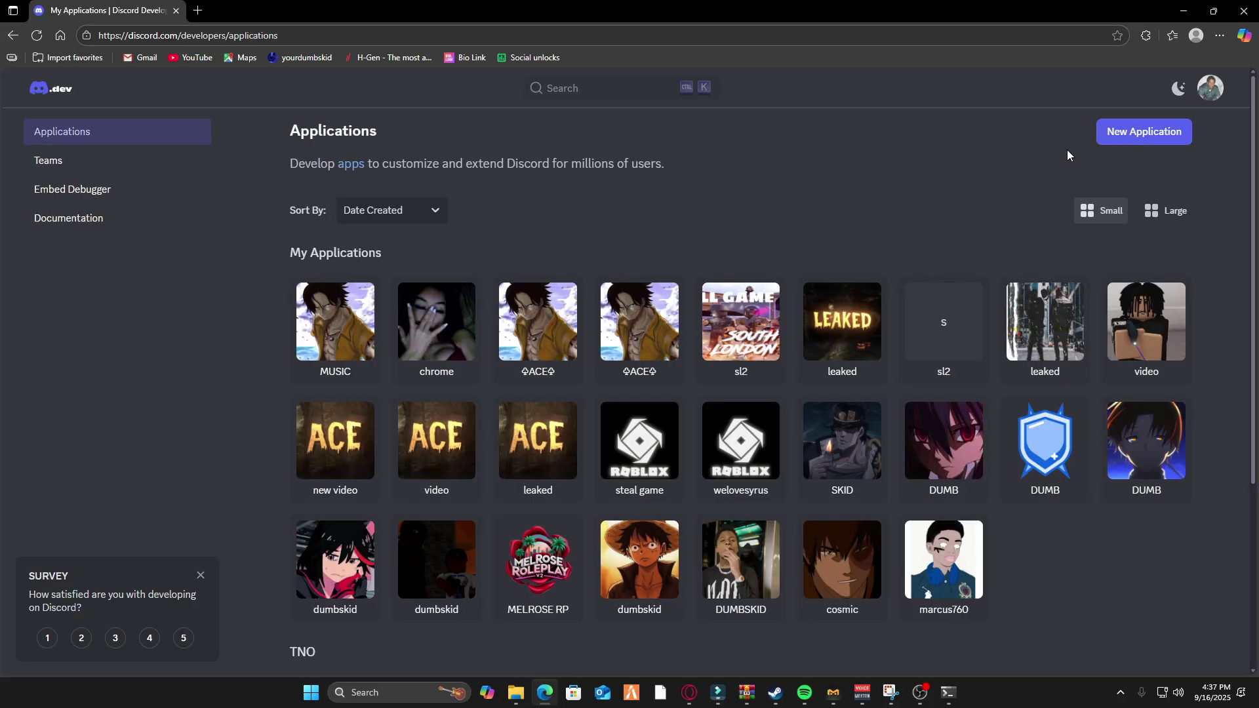
{"action": "left_click", "coordinate": [1134, 139]}
{"action": "left_click", "coordinate": [588, 371]}
{"action": "left_click", "coordinate": [551, 427]}
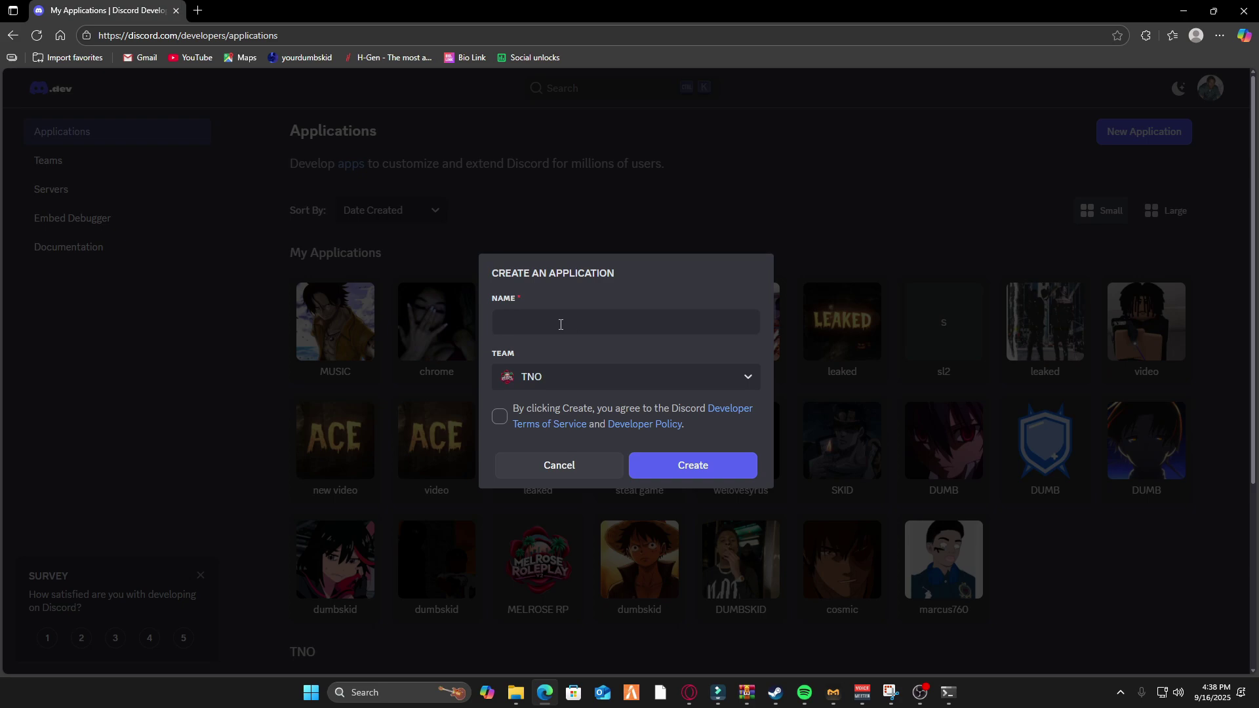
{"action": "left_click", "coordinate": [500, 419]}
{"action": "left_click", "coordinate": [685, 475]}
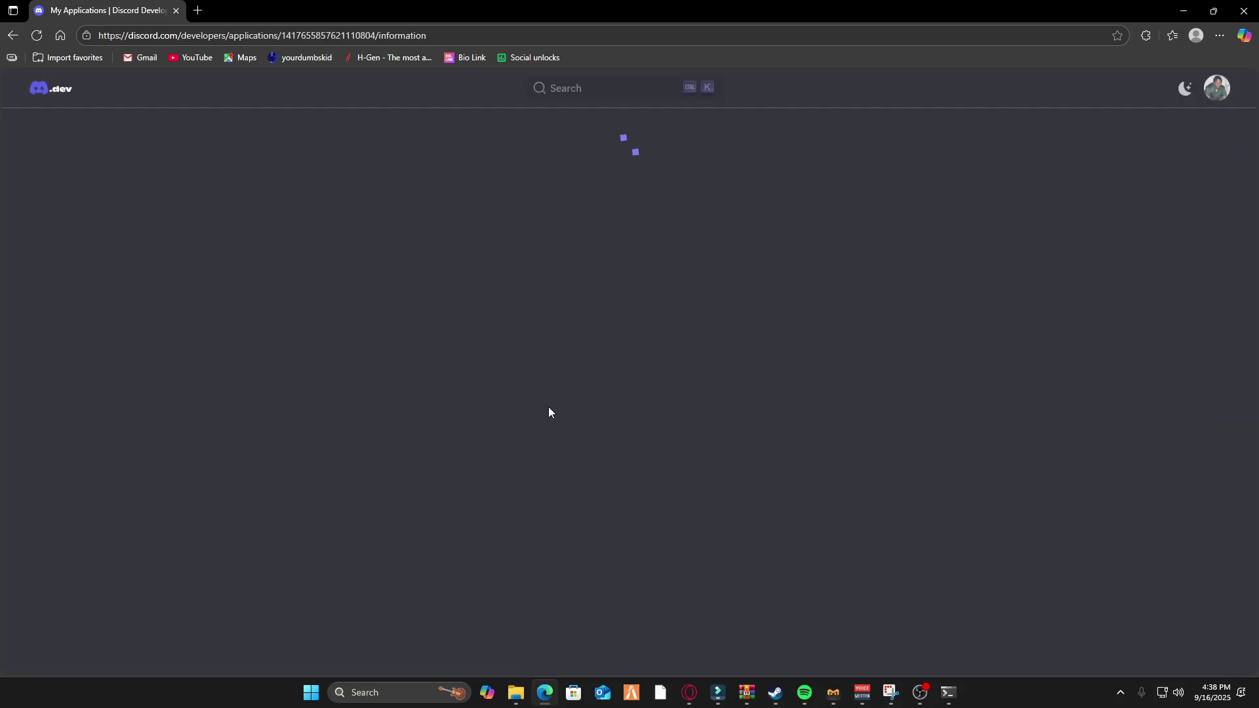
Set the street race image as the dumbskid app icon and save the change
{"action": "left_click", "coordinate": [319, 300]}
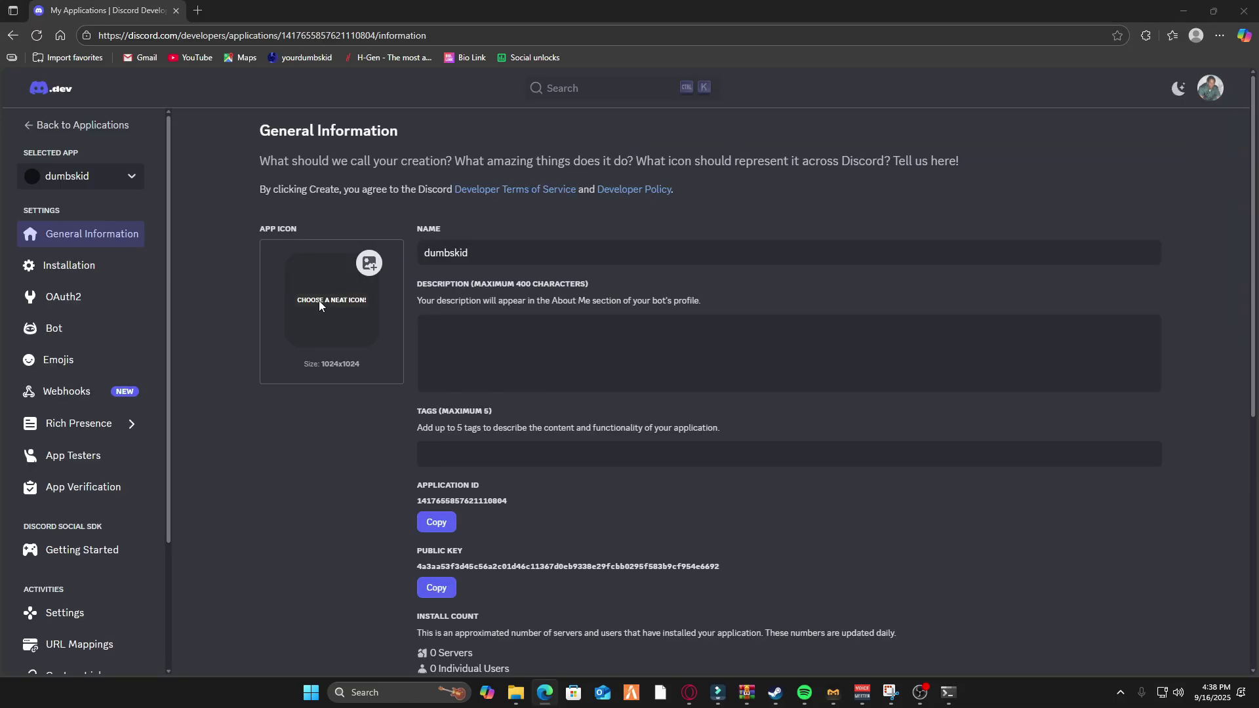
{"action": "left_click", "coordinate": [223, 199]}
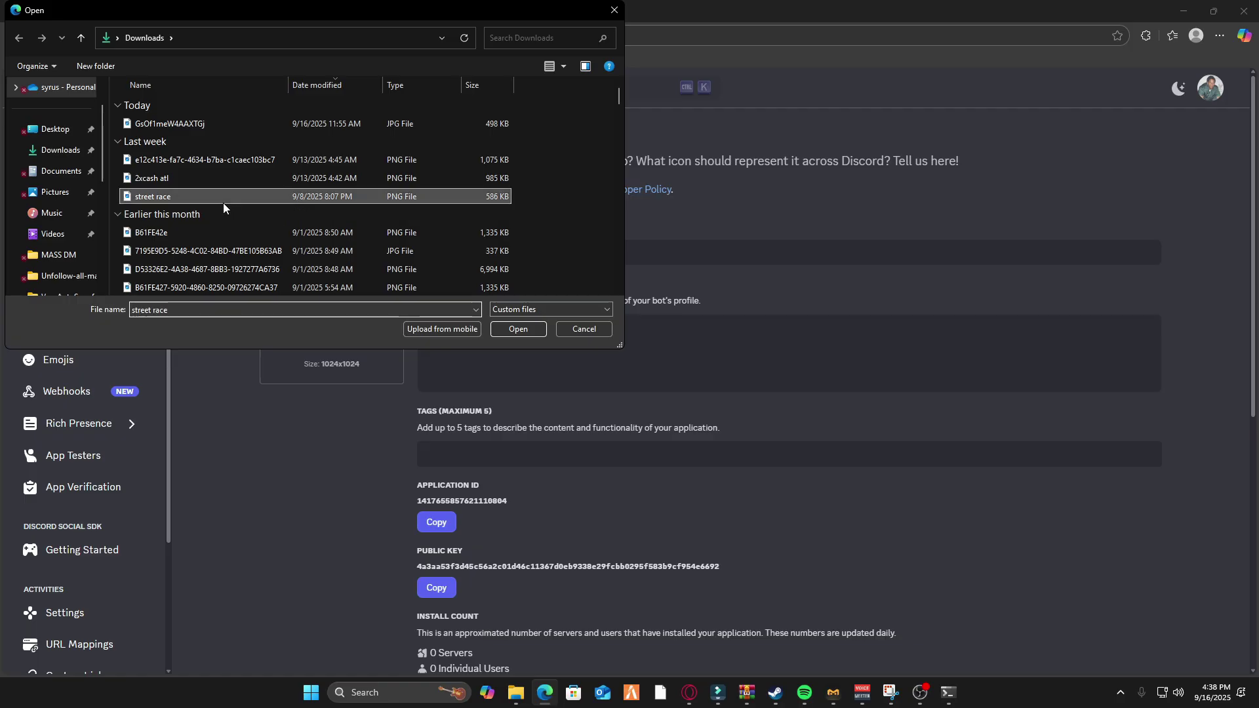
{"action": "left_click", "coordinate": [516, 331]}
{"action": "left_click", "coordinate": [961, 629]}
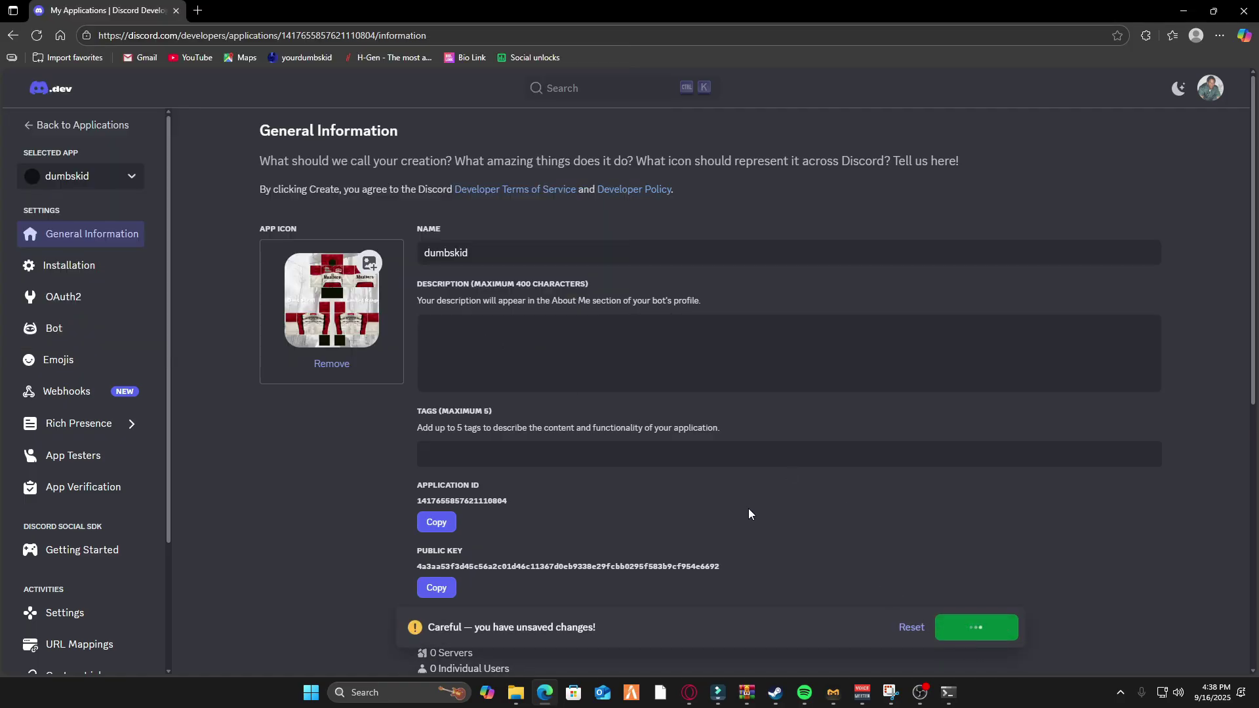
{"action": "left_click", "coordinate": [97, 330]}
Enable the Presence, Server Members and Message Content privileged intents and save
{"action": "scroll", "coordinate": [444, 465], "scroll_direction": "down", "scroll_amount": 5}
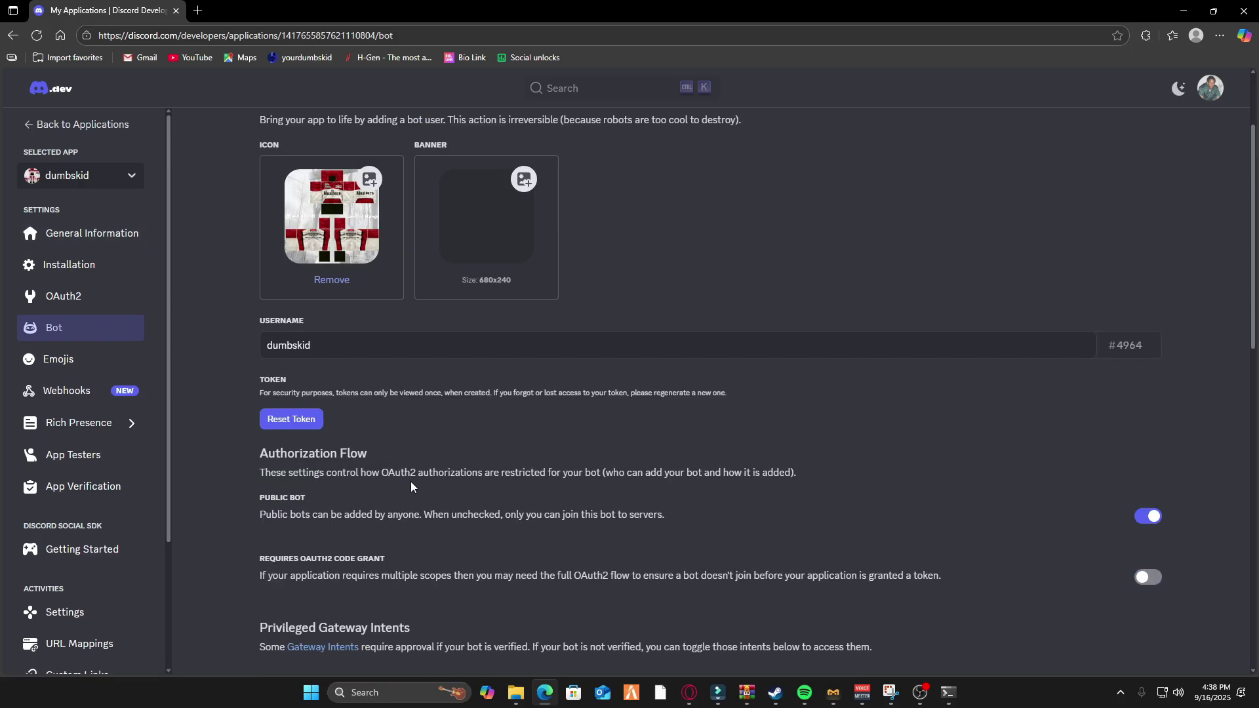
{"action": "scroll", "coordinate": [827, 452], "scroll_direction": "down", "scroll_amount": 2}
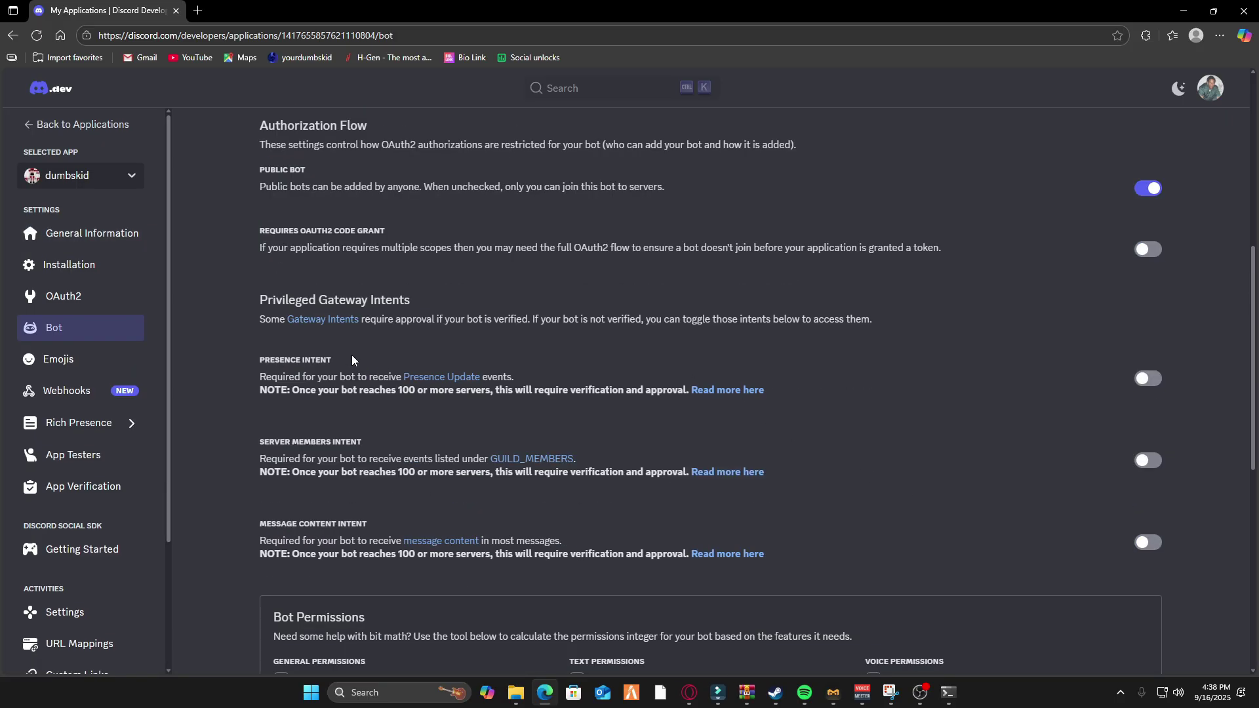
{"action": "left_click_drag", "start_coordinate": [255, 356], "coordinate": [1049, 557]}
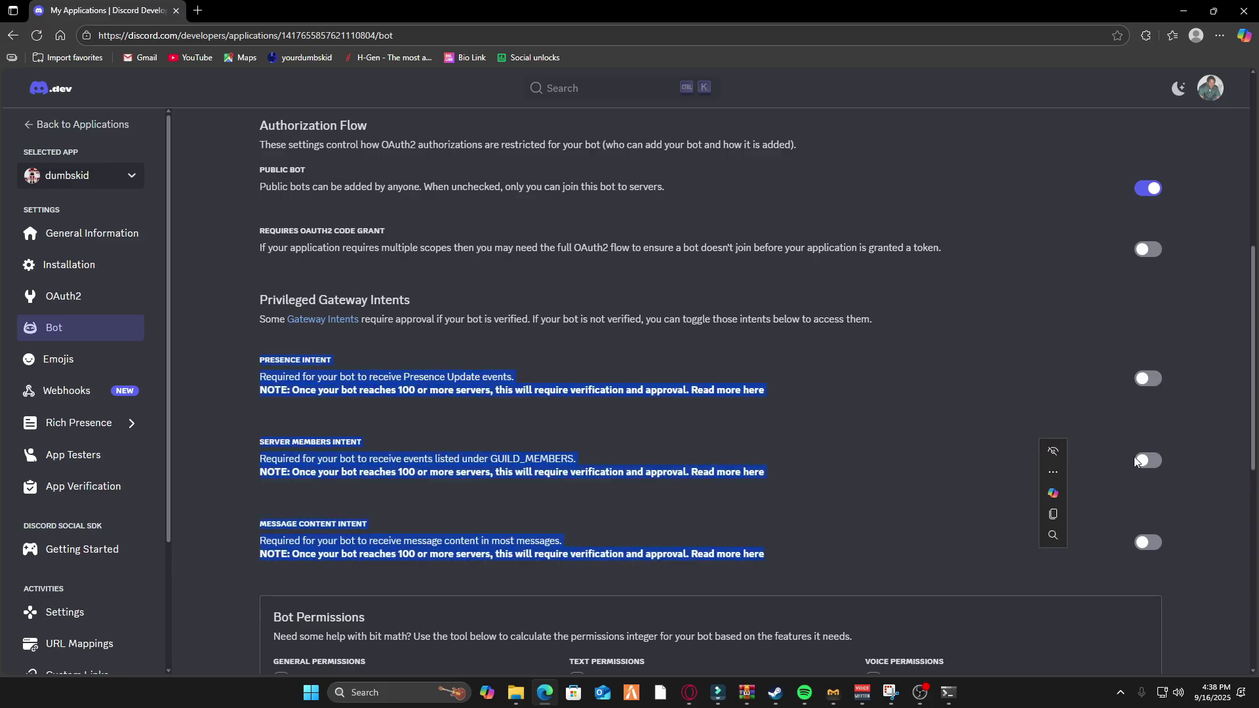
{"action": "left_click", "coordinate": [1149, 379]}
{"action": "left_click", "coordinate": [1149, 461]}
{"action": "left_click", "coordinate": [1149, 543]}
{"action": "left_click", "coordinate": [982, 628]}
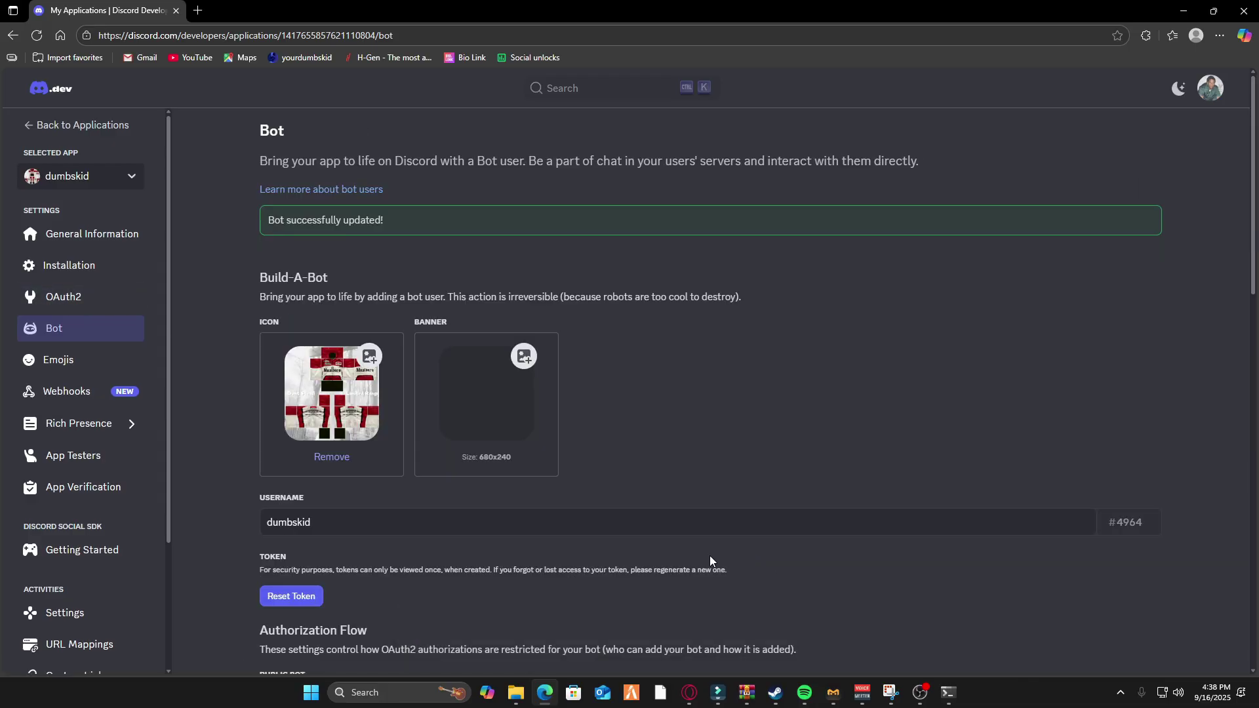
In the OAuth2 URL generator, select the bot scope and Administrator permission
{"action": "left_click", "coordinate": [76, 300]}
{"action": "scroll", "coordinate": [518, 383], "scroll_direction": "down", "scroll_amount": 4}
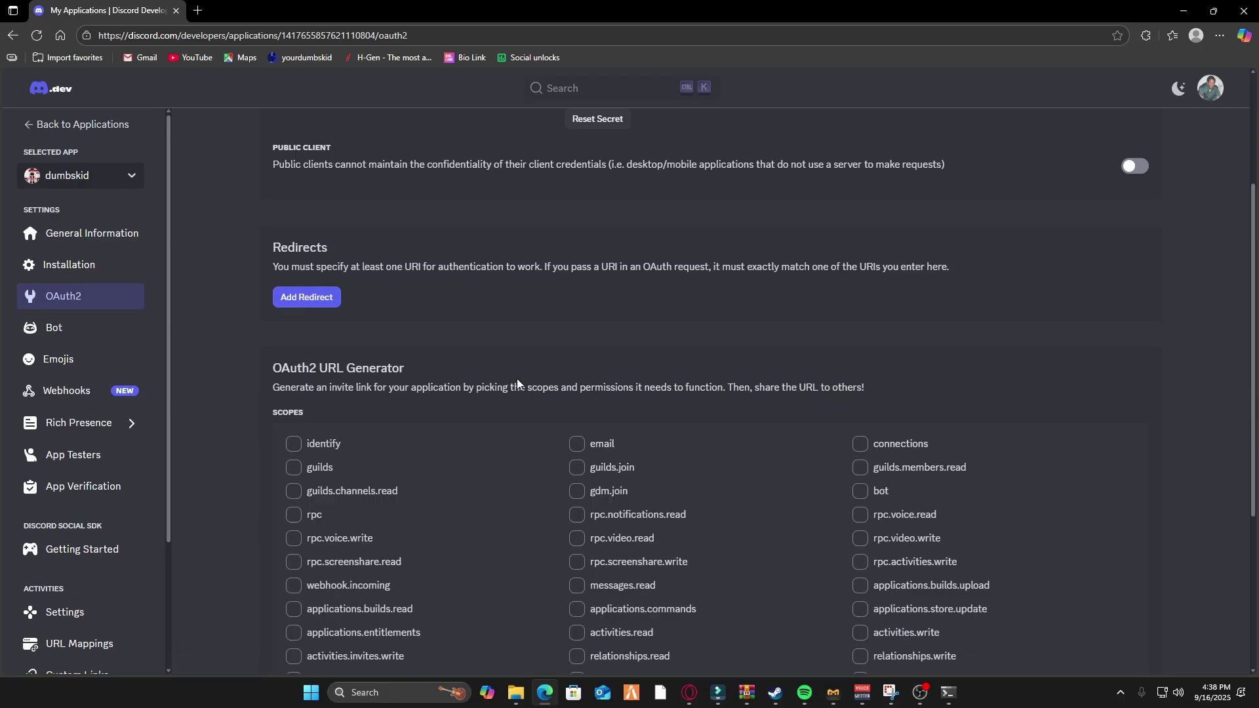
{"action": "scroll", "coordinate": [667, 414], "scroll_direction": "down", "scroll_amount": 2}
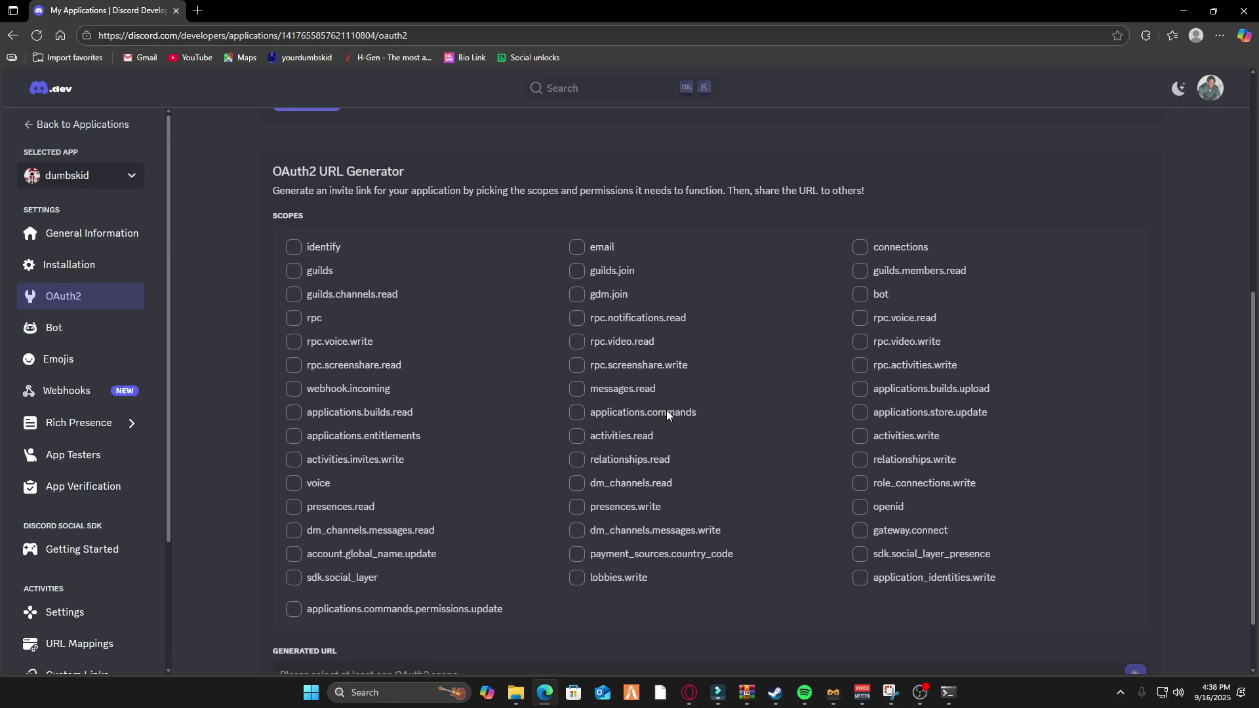
{"action": "left_click", "coordinate": [862, 296]}
{"action": "scroll", "coordinate": [712, 412], "scroll_direction": "down", "scroll_amount": 3}
{"action": "left_click", "coordinate": [338, 507]}
{"action": "scroll", "coordinate": [506, 379], "scroll_direction": "down", "scroll_amount": 7}
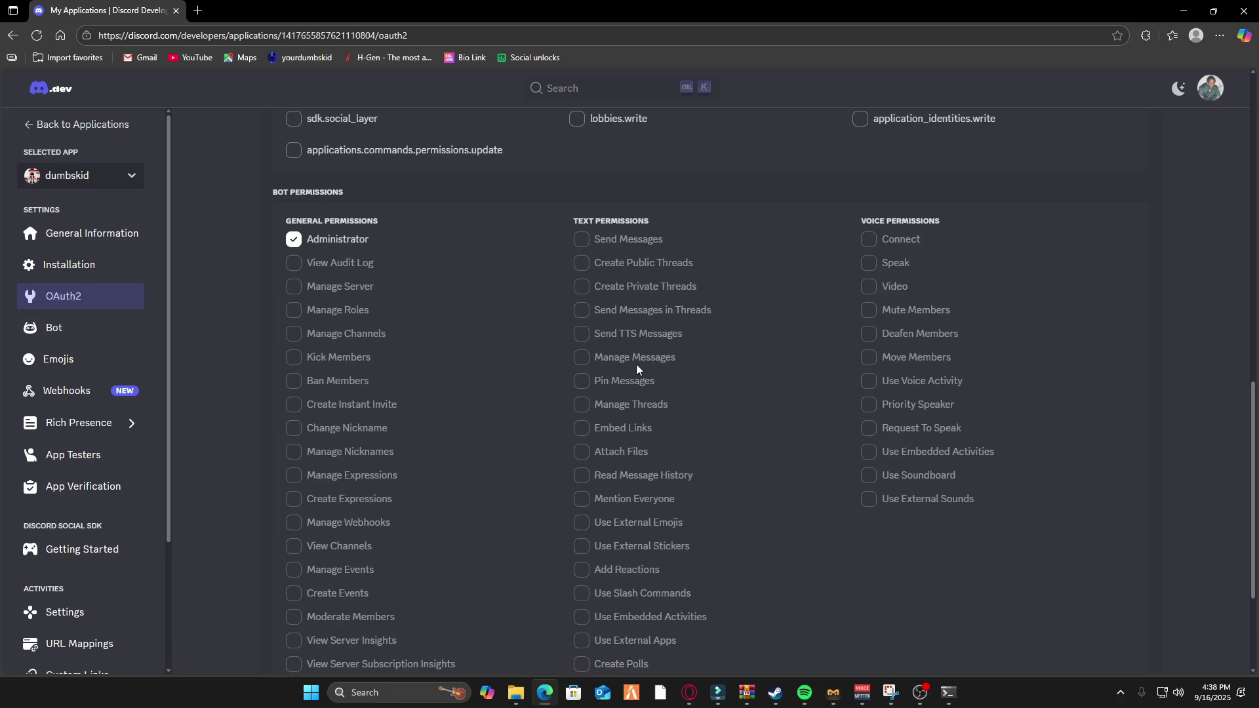